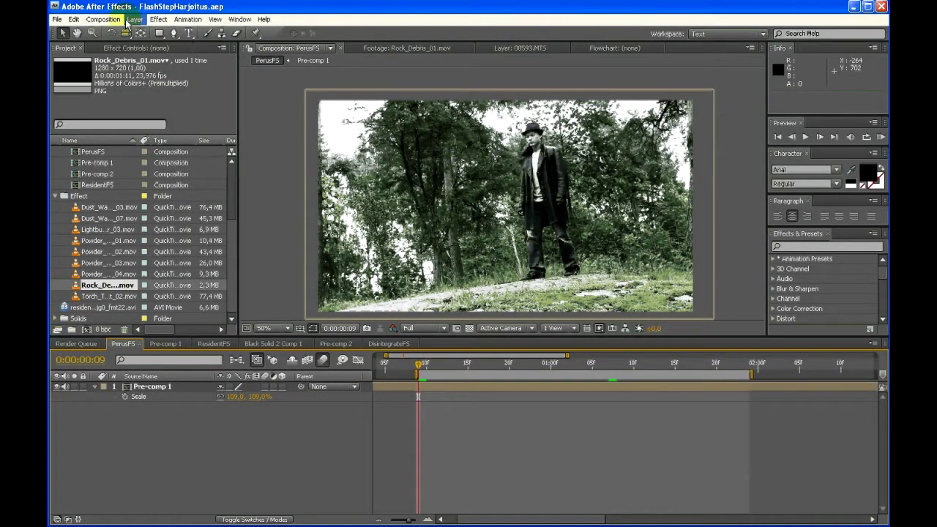
# Step: Create a new composition named FlashstepN1 using the HDV/HDTV 720 25 preset
pyautogui.click(103, 19)
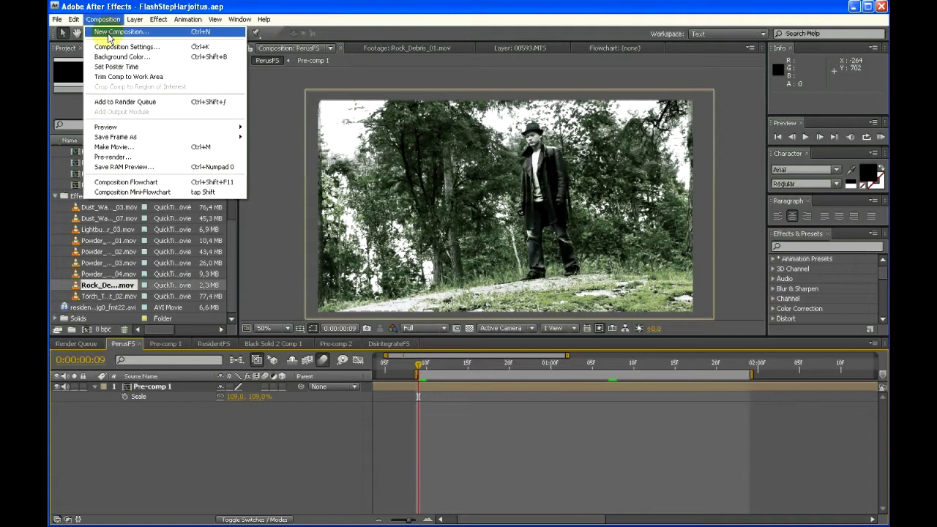
pyautogui.click(110, 32)
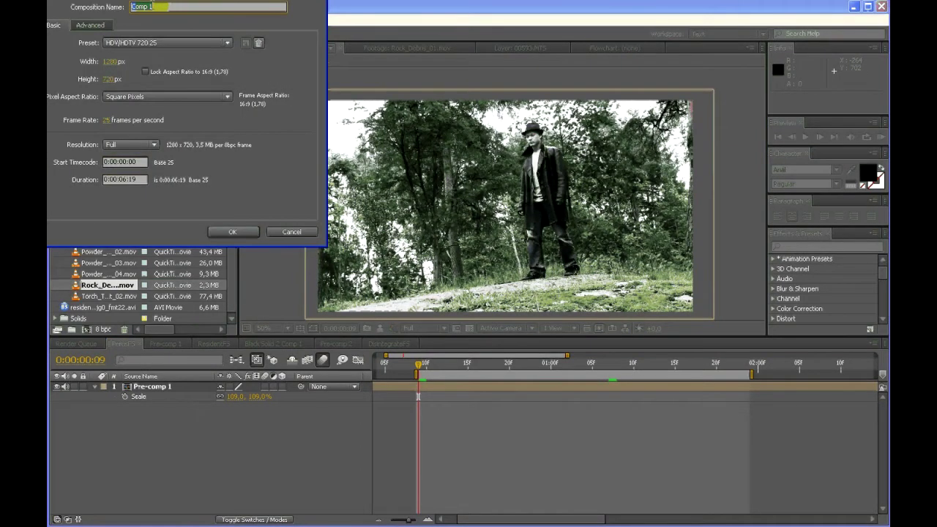
pyautogui.write('R')
pyautogui.write('lashstep')
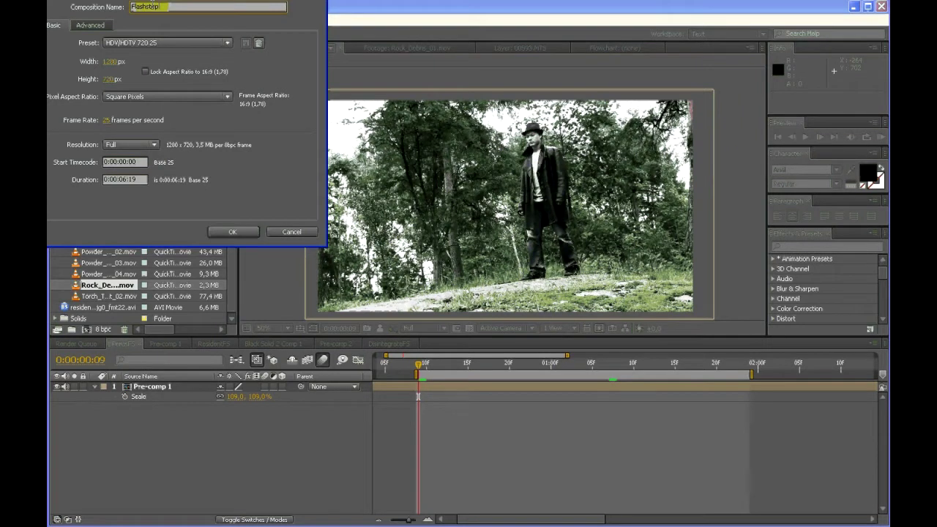
pyautogui.write('N1')
pyautogui.click(152, 5)
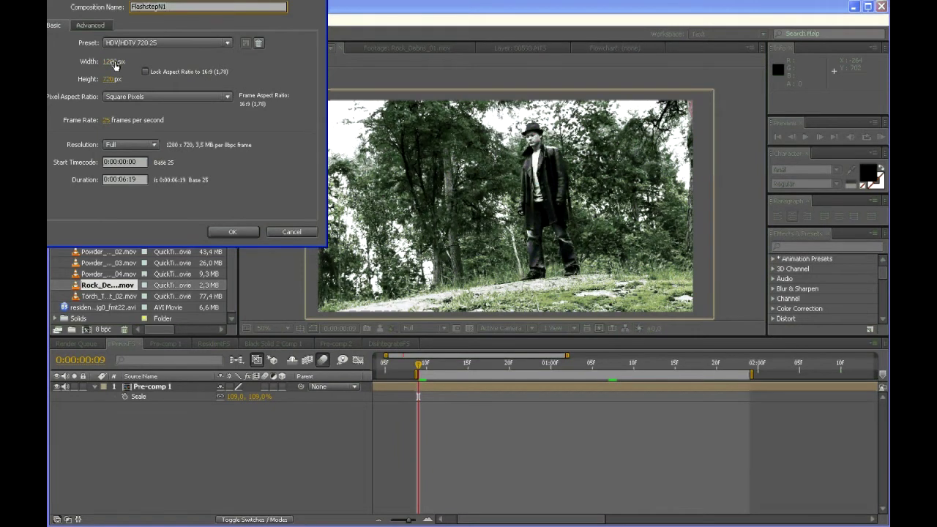
pyautogui.click(231, 232)
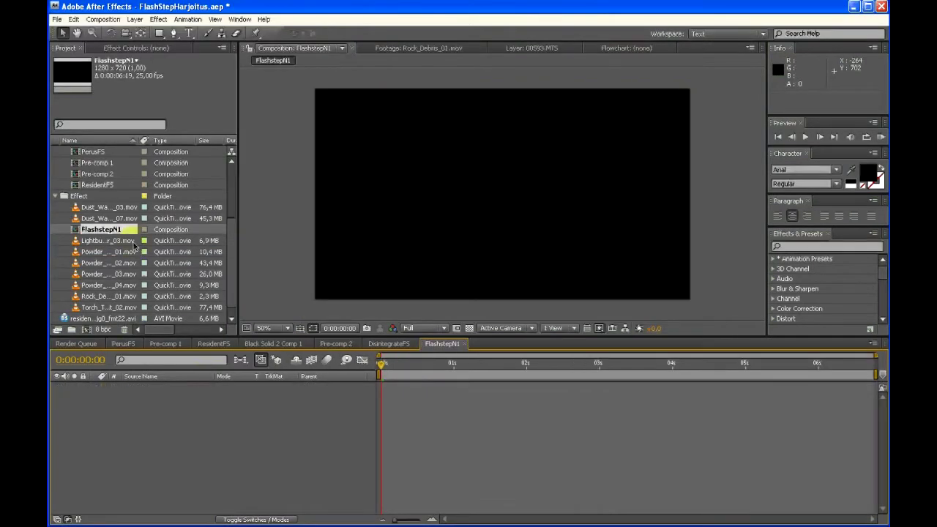
# Step: Add the clip 00581.MTS from the clip folder to the FlashstepN1 timeline
pyautogui.scroll(3, 126, 275)
pyautogui.click(95, 163)
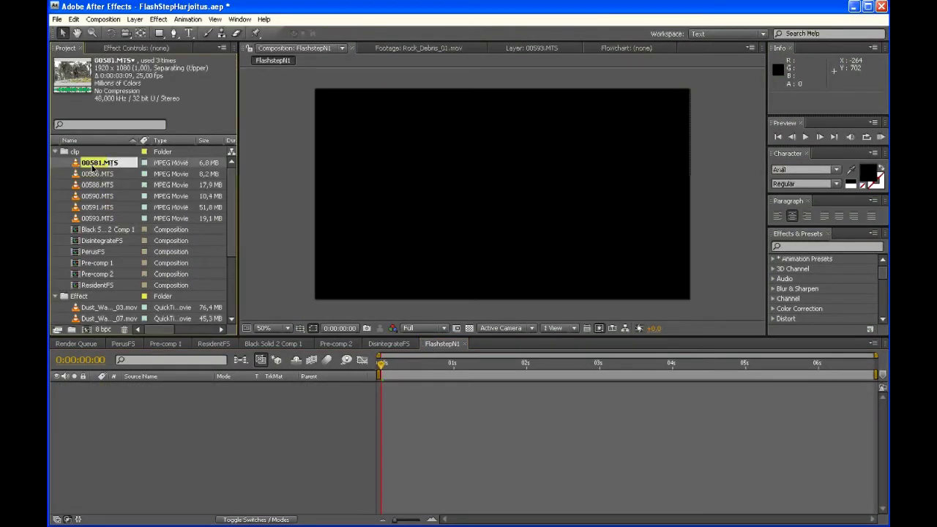
pyautogui.click(92, 173)
pyautogui.moveTo(95, 162); pyautogui.dragTo(162, 444)
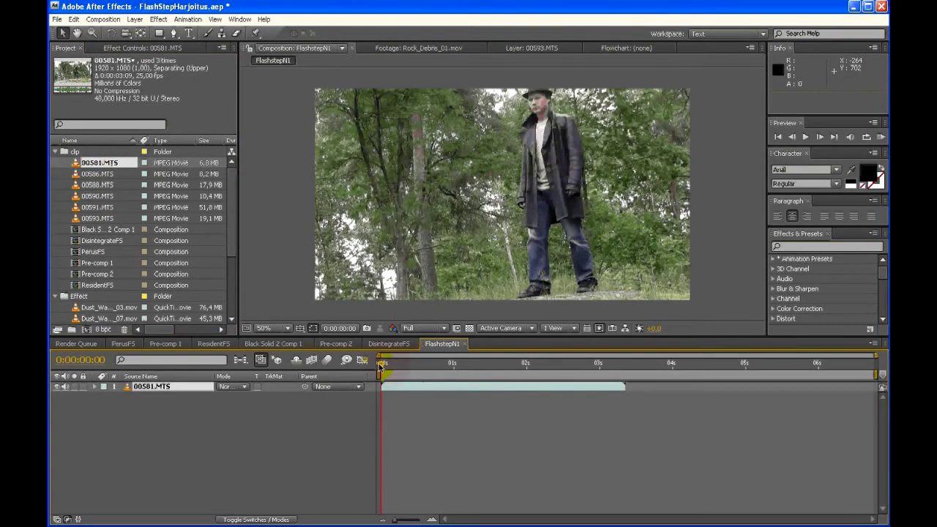
# Step: Scale the 00581.MTS layer down to fit the composition frame
pyautogui.click(389, 366)
pyautogui.moveTo(389, 366); pyautogui.dragTo(518, 363)
pyautogui.scroll(-1, 484, 253)
pyautogui.rightClick(465, 386)
pyautogui.click(436, 386)
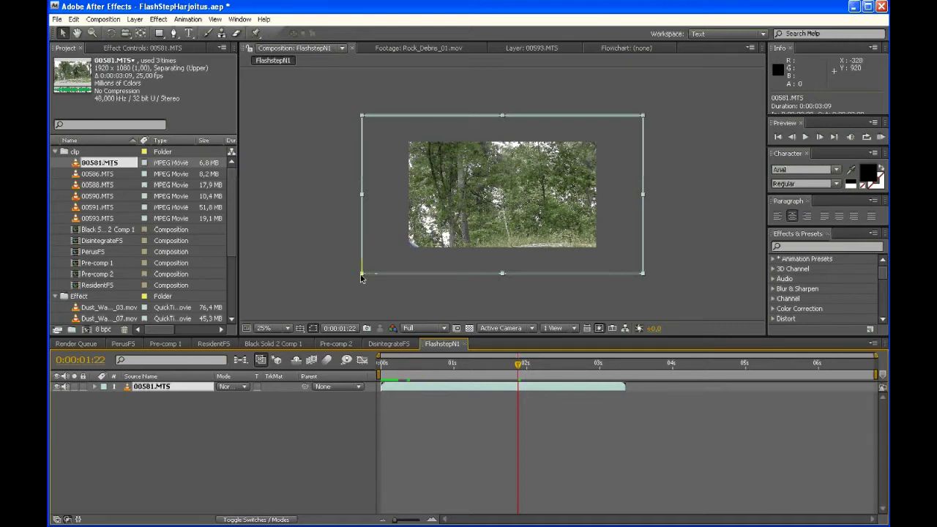
pyautogui.moveTo(362, 274)
pyautogui.mouseDown()
pyautogui.moveTo(386, 265)
pyautogui.moveTo(368, 272)
pyautogui.mouseUp()
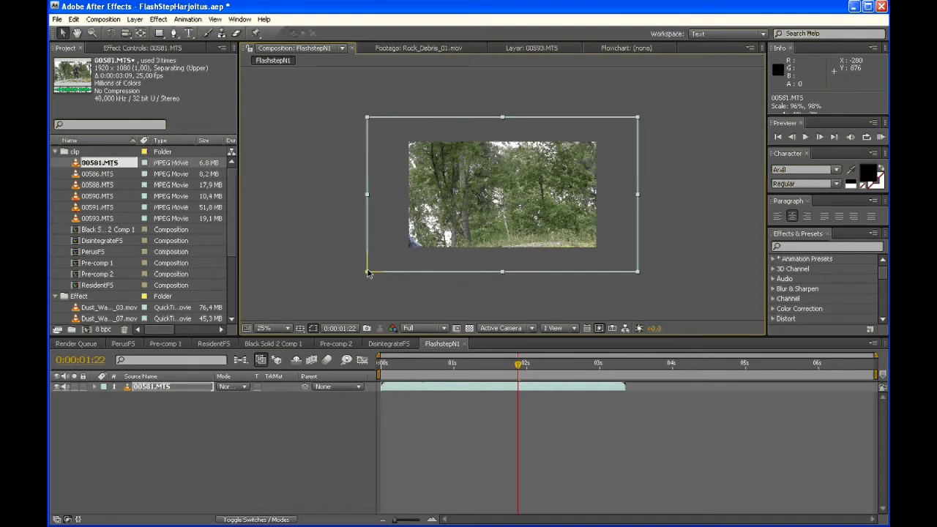
pyautogui.hotkey('ctrl', 'alt', 'f')
pyautogui.rightClick(415, 388)
pyautogui.rightClick(416, 384)
pyautogui.moveTo(475, 308)
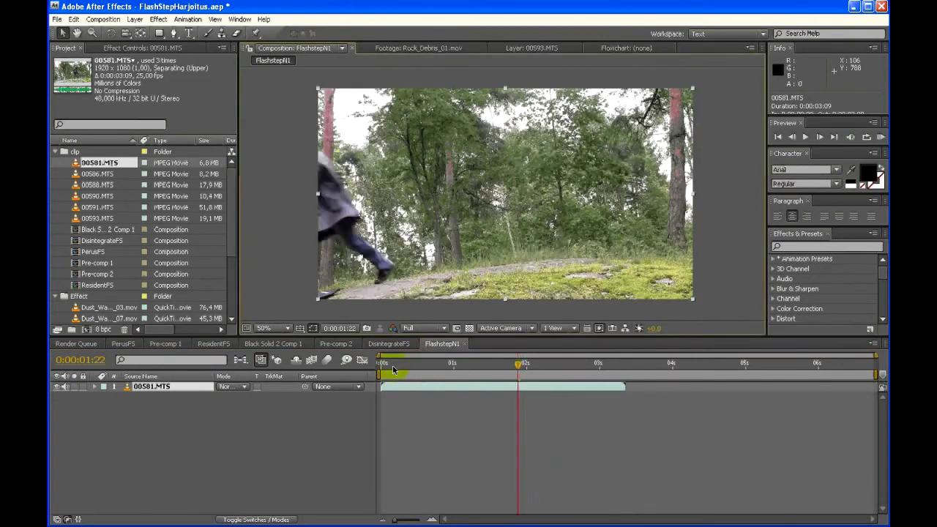
# Step: Split the 00581.MTS layer at 0:00:01:00 and trim the second part's start to 0:00:02:04, where the frame is empty
pyautogui.moveTo(399, 362); pyautogui.dragTo(454, 365)
pyautogui.hotkey('ctrl', 'shift', 'd')
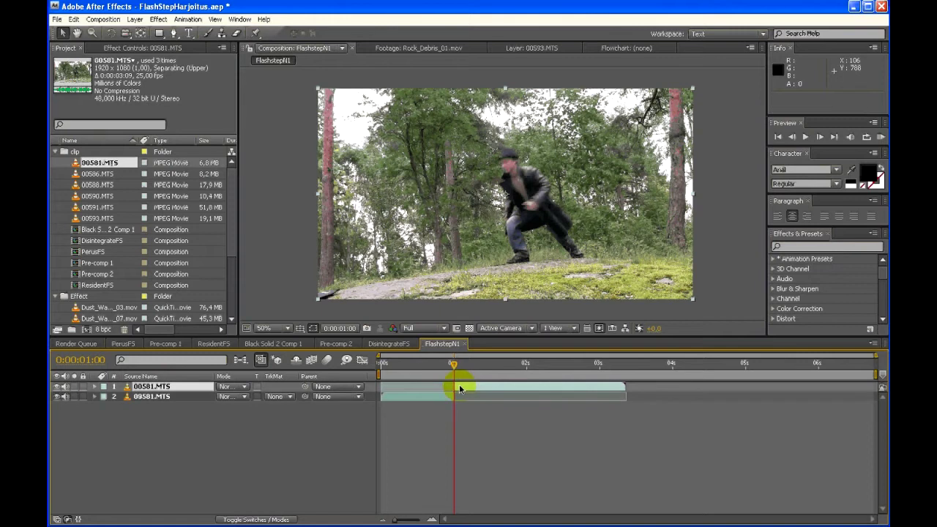
pyautogui.moveTo(454, 386); pyautogui.dragTo(474, 387)
pyautogui.click(535, 365)
pyautogui.moveTo(535, 365)
pyautogui.mouseDown()
pyautogui.moveTo(554, 364)
pyautogui.moveTo(505, 363)
pyautogui.moveTo(539, 367)
pyautogui.mouseUp()
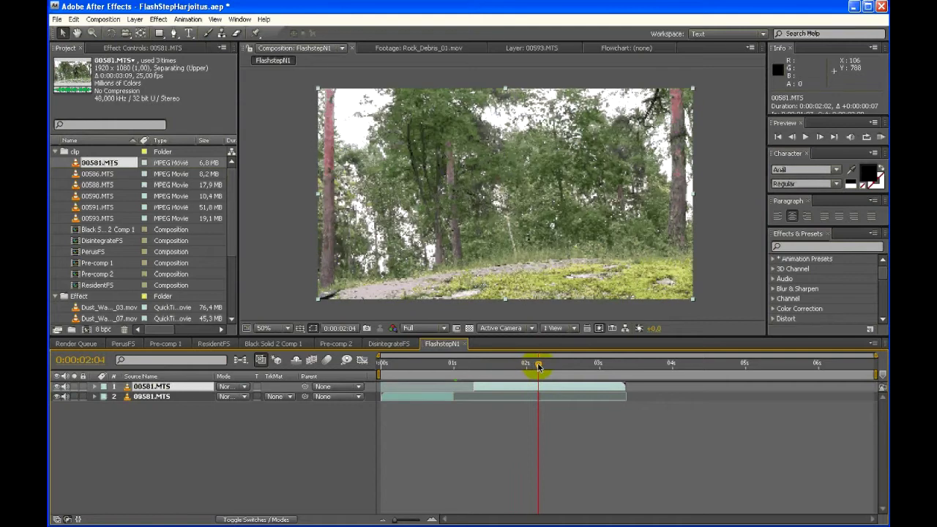
pyautogui.moveTo(476, 386); pyautogui.dragTo(538, 383)
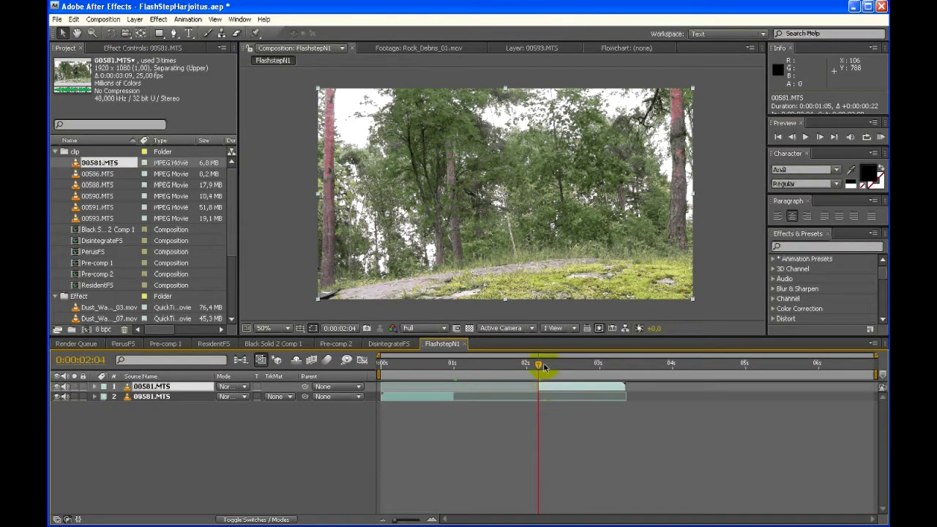
# Step: Move the trimmed second part to start at 0:00:01:00, and preview the playback across the cut
pyautogui.click(454, 367)
pyautogui.moveTo(544, 391); pyautogui.dragTo(459, 393)
pyautogui.click(451, 366)
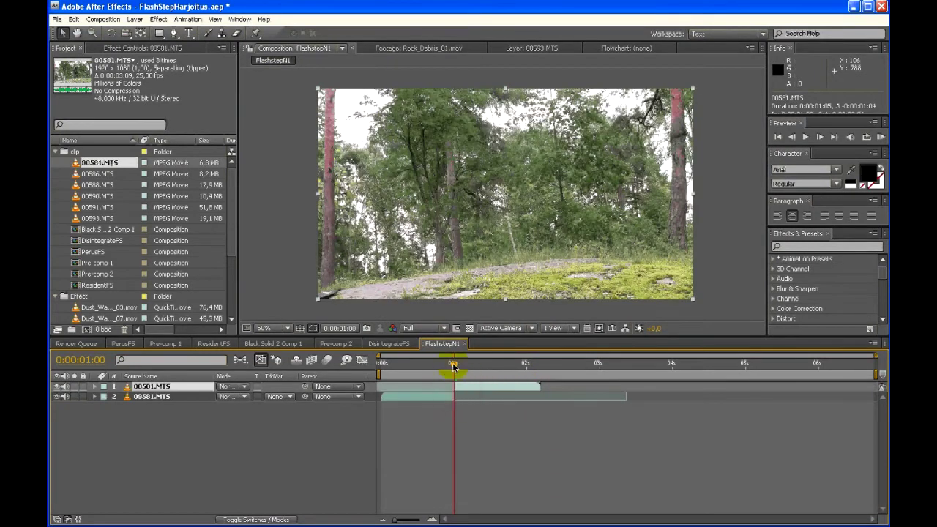
pyautogui.moveTo(451, 366); pyautogui.dragTo(446, 366)
pyautogui.press('pagedown')
pyautogui.press('pagedown')
pyautogui.press('pagedown')
pyautogui.press('pagedown')
pyautogui.press('pagedown')
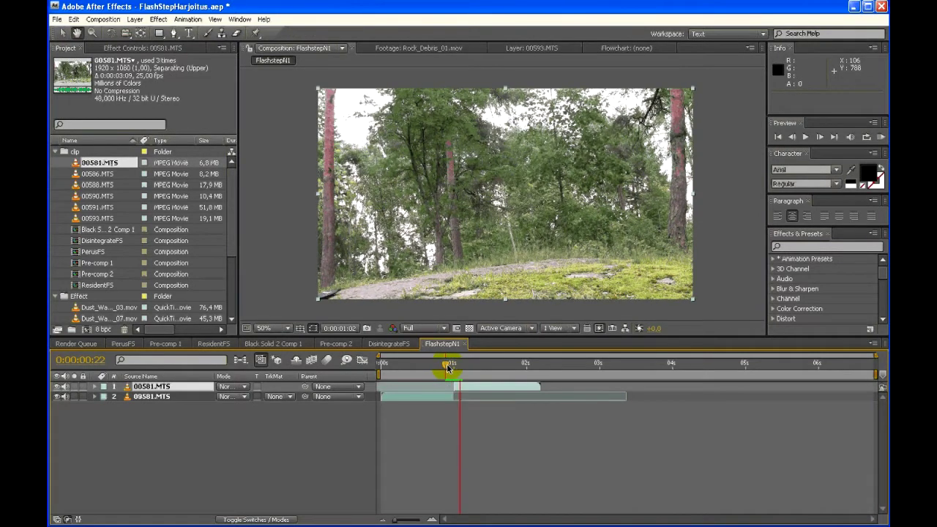
pyautogui.moveTo(446, 366); pyautogui.dragTo(452, 363)
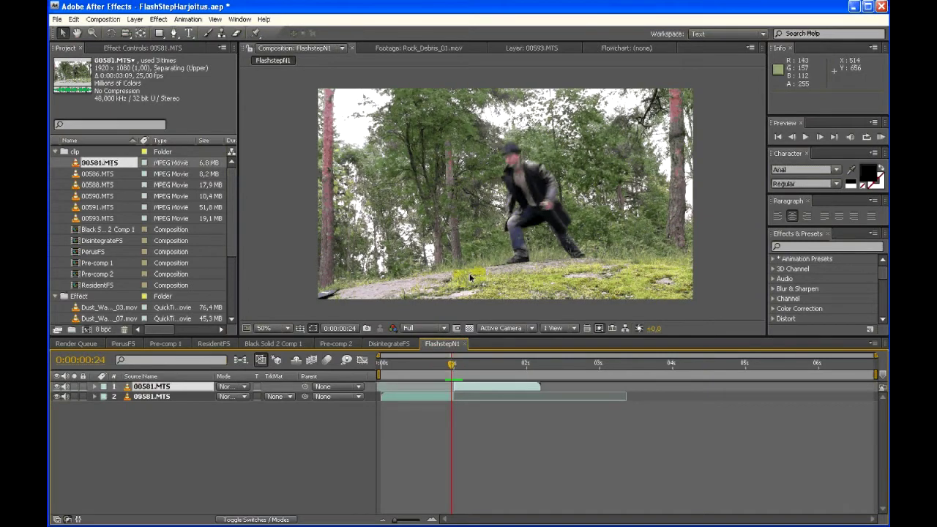
# Step: Compare the frames 0:00:00:24 and 0:00:01:00 up close to check the background alignment across the cut
pyautogui.press('.')
pyautogui.press(',')
pyautogui.press('pagedown')
pyautogui.press('pageup')
pyautogui.press('pagedown')
pyautogui.press('pageup')
pyautogui.press('pagedown')
pyautogui.press('pageup')
pyautogui.press('pagedown')
pyautogui.scroll(1, 506, 208)
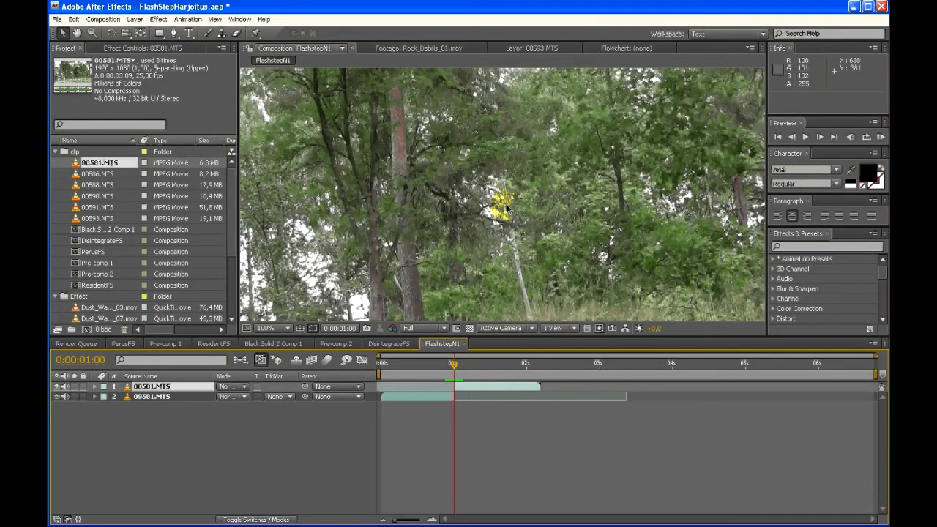
pyautogui.press('pageup')
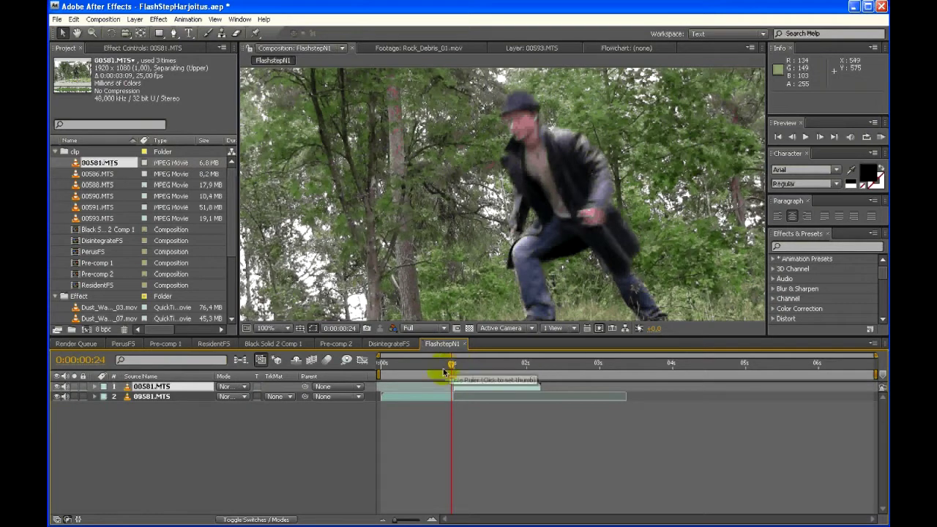
pyautogui.press('pagedown')
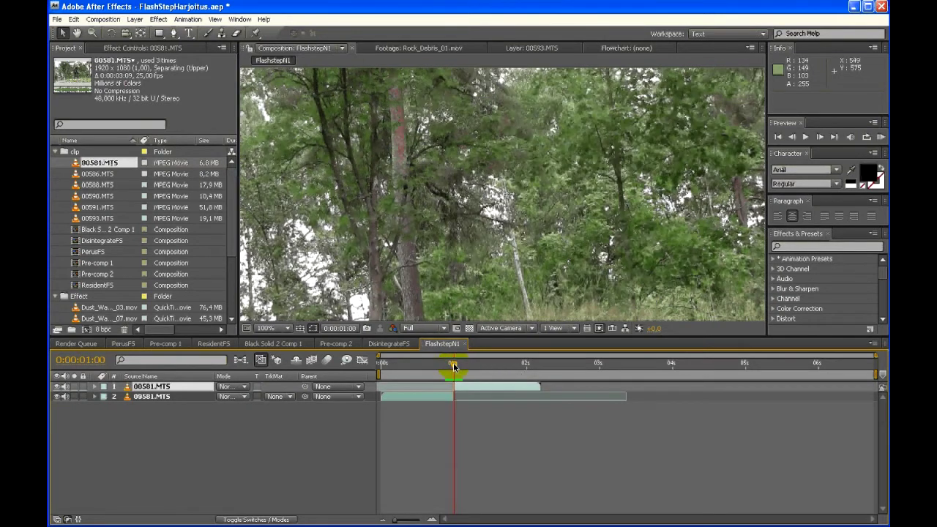
pyautogui.press('pageup')
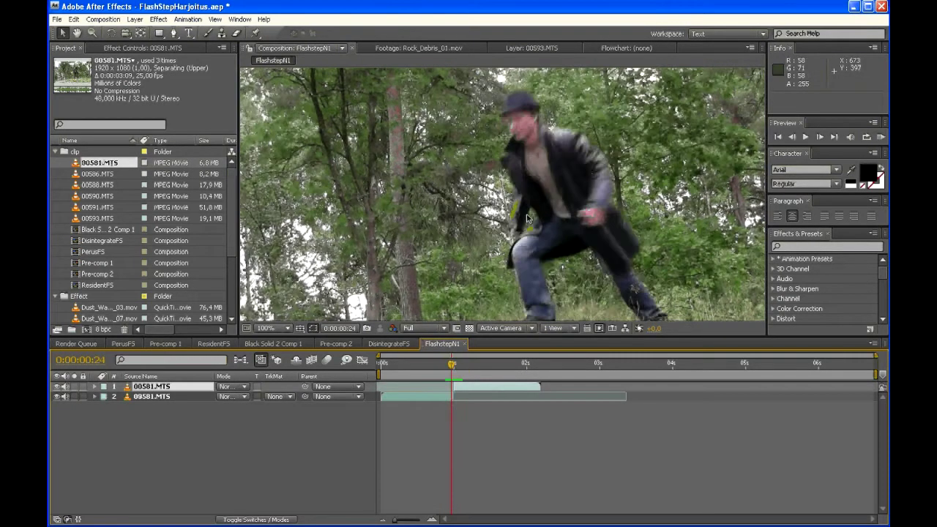
pyautogui.press('pagedown')
pyautogui.click(453, 381)
pyautogui.press('pageup')
pyautogui.press('pagedown')
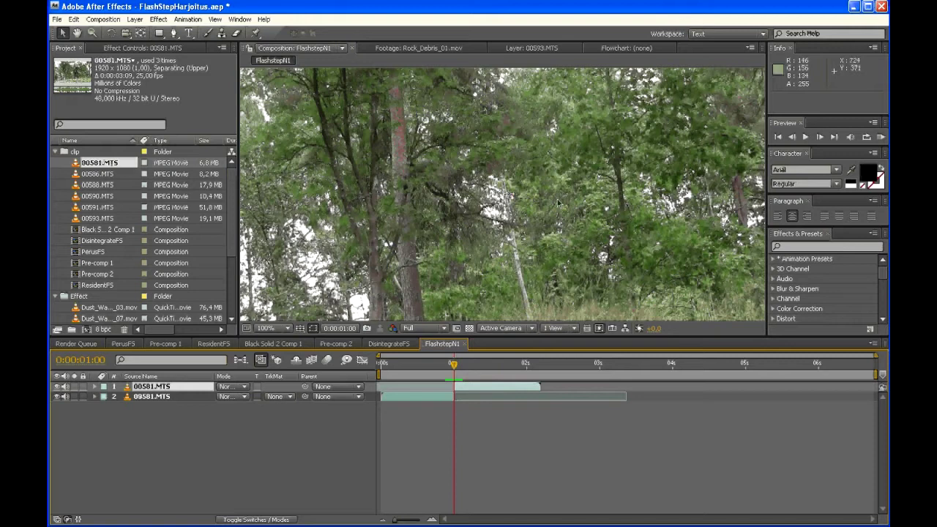
# Step: Nudge the second part's layer to position 637, 360 and check its background alignment against the first part
pyautogui.moveTo(557, 202); pyautogui.dragTo(555, 199)
pyautogui.press('pageup')
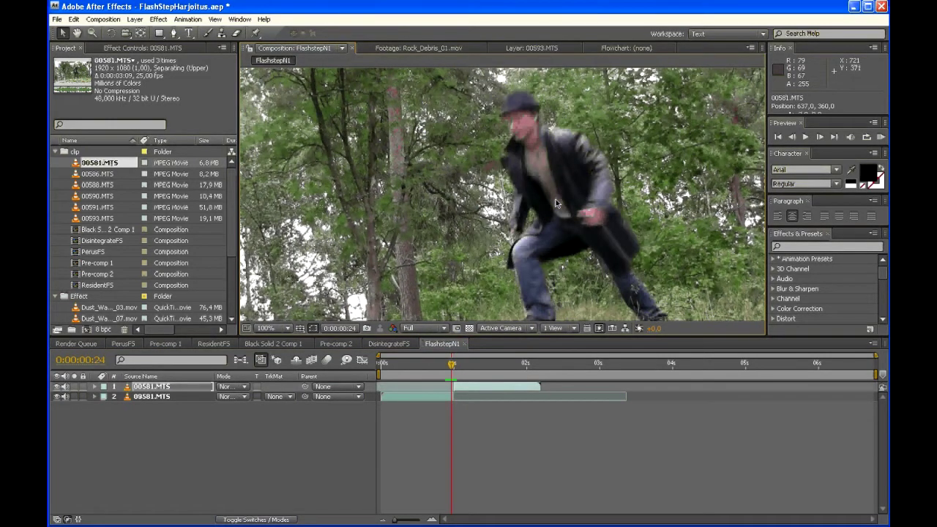
pyautogui.press('pagedown')
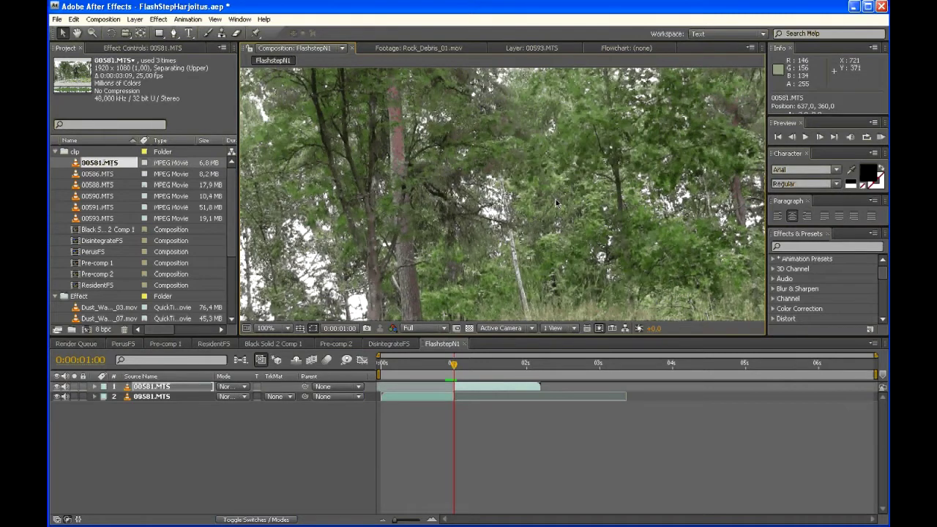
pyautogui.scroll(-2, 556, 203)
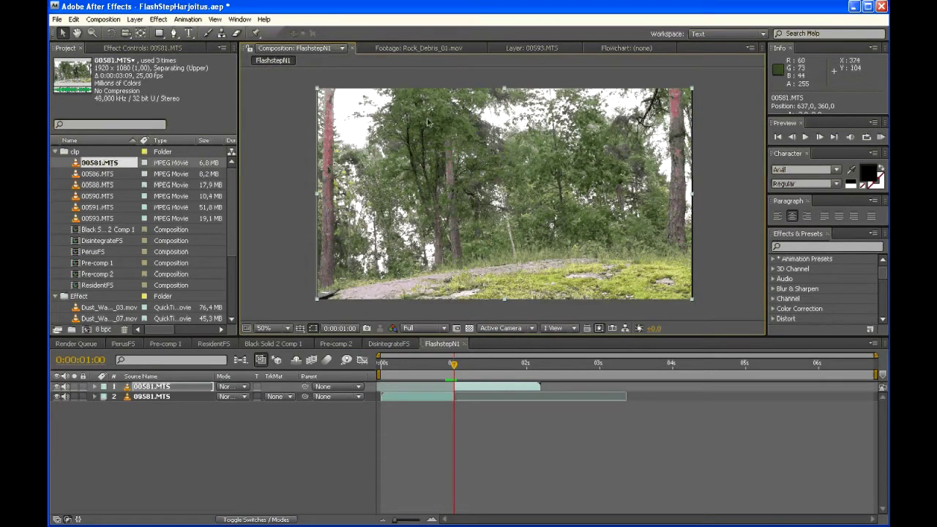
pyautogui.press('pageup')
pyautogui.press('pagedown')
# Step: Duplicate the first part as the top layer, trimmed to the single frame at 0:00:01:01, and delete the surplus copy
pyautogui.press('pagedown')
pyautogui.click(448, 396)
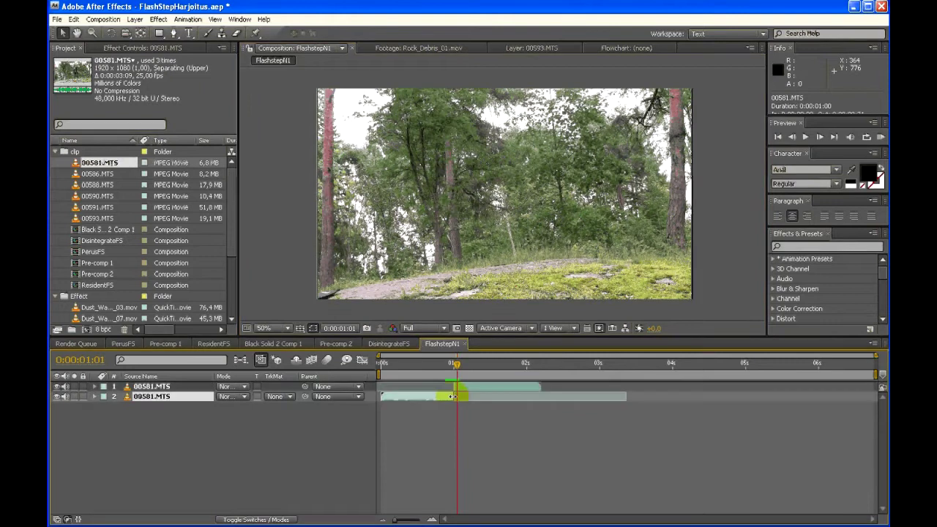
pyautogui.hotkey('ctrl', 'd')
pyautogui.moveTo(164, 397); pyautogui.dragTo(174, 382)
pyautogui.moveTo(463, 382); pyautogui.dragTo(450, 380)
pyautogui.hotkey('ctrl', 'd')
pyautogui.click(449, 397)
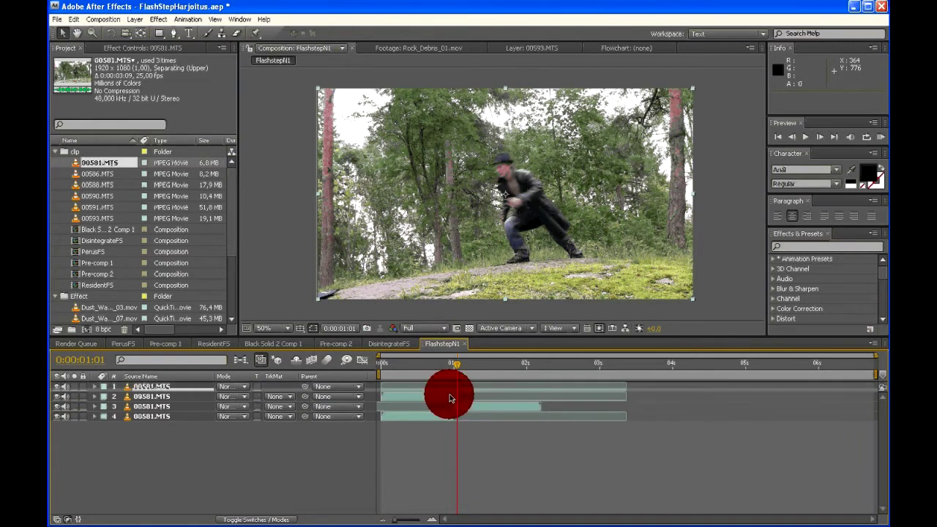
pyautogui.press('Delete')
pyautogui.click(456, 386)
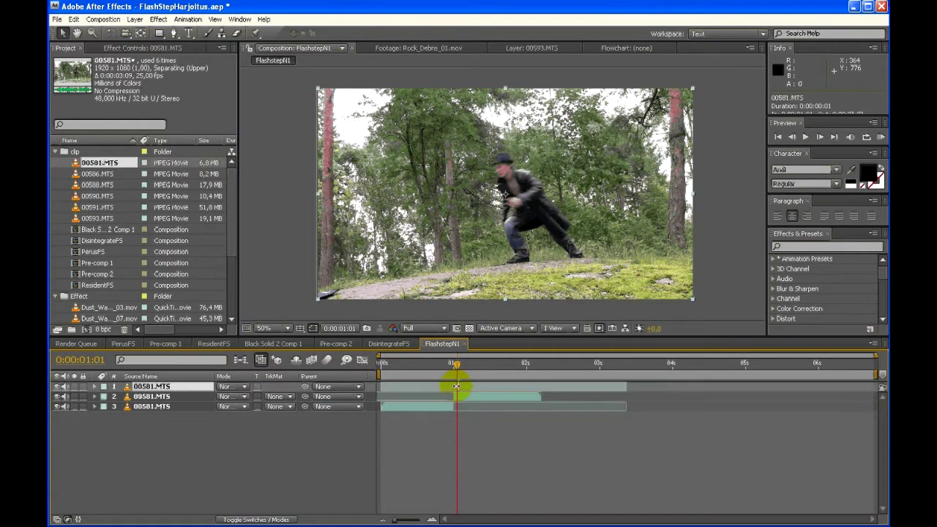
# Step: Draw a closed 20-vertex Pen tool mask around the crouching man on the top layer at 0:00:01:01
pyautogui.press('g')
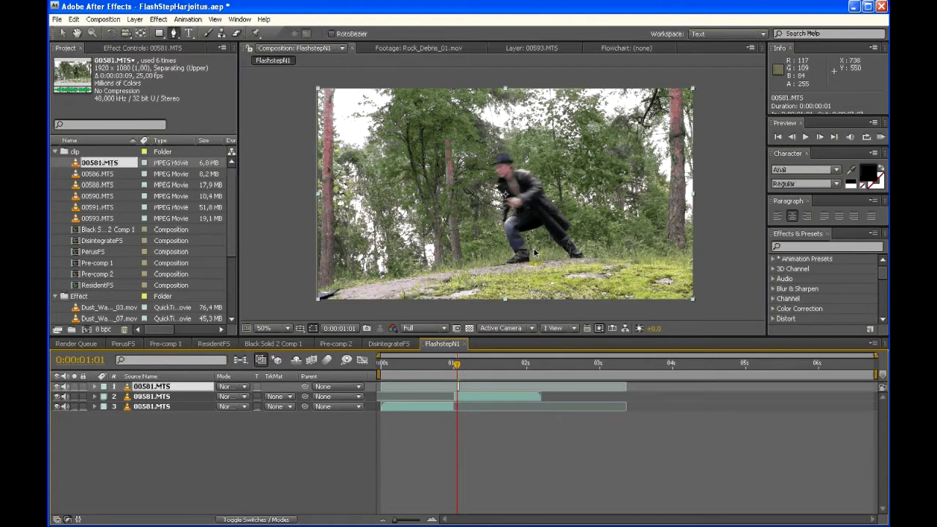
pyautogui.click(505, 266)
pyautogui.click(530, 262)
pyautogui.click(527, 246)
pyautogui.click(544, 227)
pyautogui.click(570, 254)
pyautogui.click(583, 264)
pyautogui.click(583, 255)
pyautogui.click(571, 227)
pyautogui.click(546, 187)
pyautogui.click(531, 173)
pyautogui.click(515, 159)
pyautogui.click(502, 154)
pyautogui.click(492, 164)
pyautogui.click(497, 177)
pyautogui.click(501, 187)
pyautogui.click(502, 206)
pyautogui.click(501, 218)
pyautogui.click(508, 233)
pyautogui.click(510, 249)
pyautogui.click(505, 265)
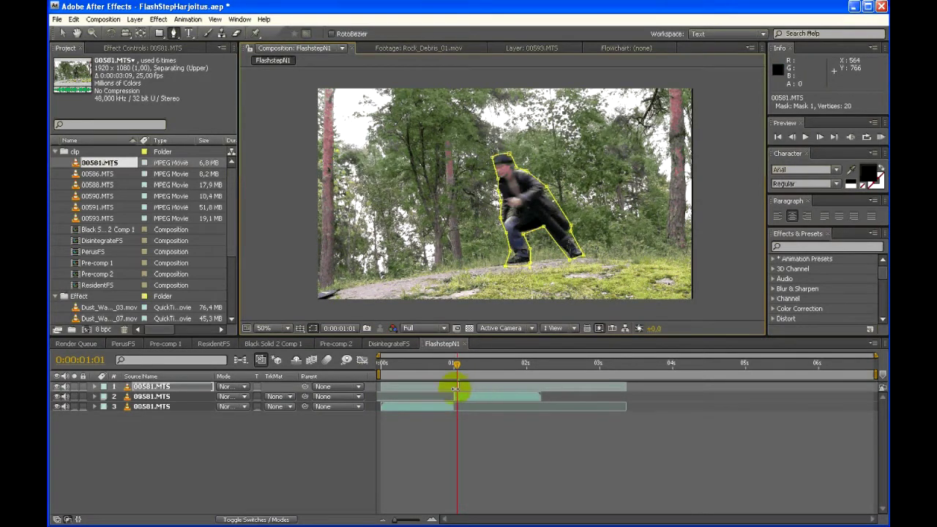
pyautogui.press('.')
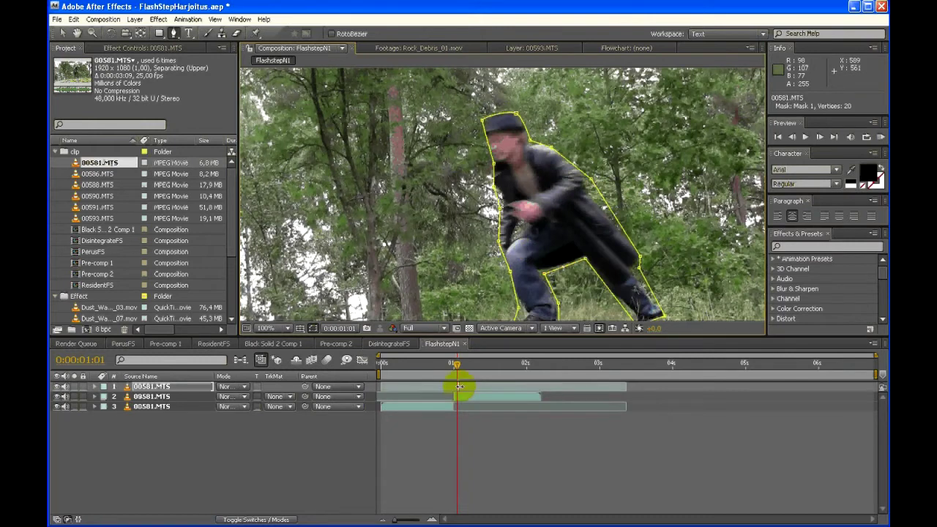
pyautogui.click(185, 412)
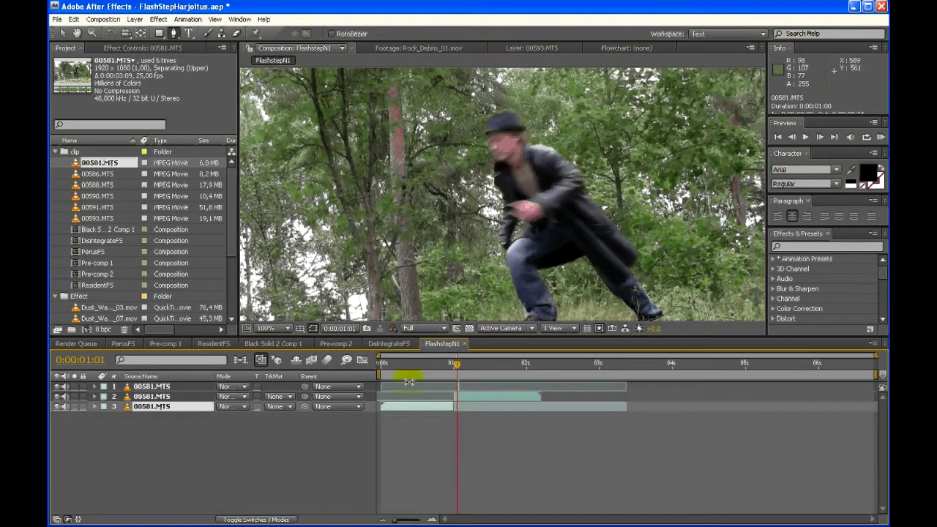
pyautogui.hotkey('ctrl', 'shift', 'd')
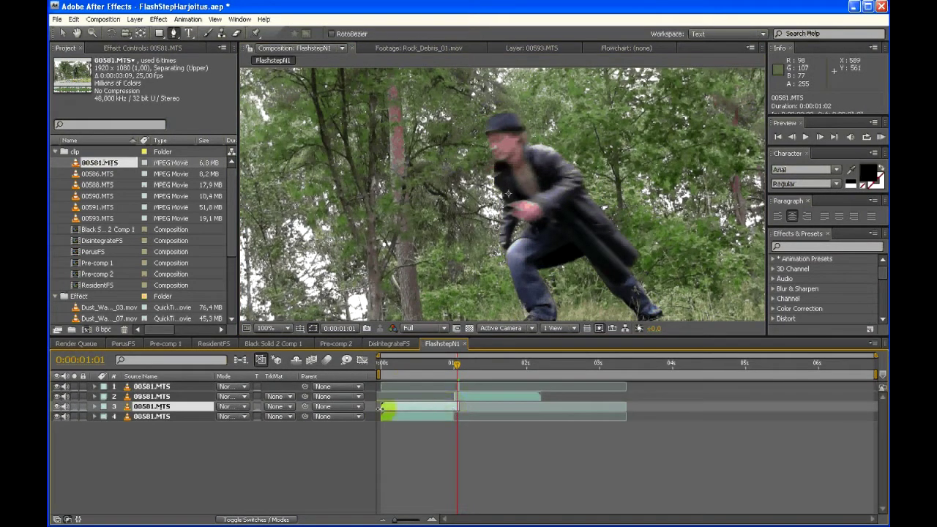
pyautogui.moveTo(381, 408); pyautogui.dragTo(455, 412)
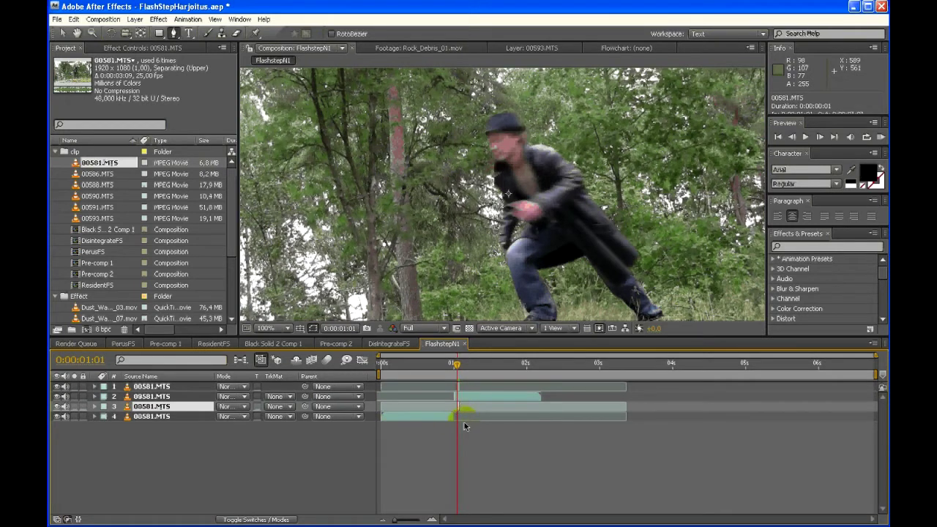
pyautogui.click(177, 410)
pyautogui.moveTo(176, 411); pyautogui.dragTo(243, 391)
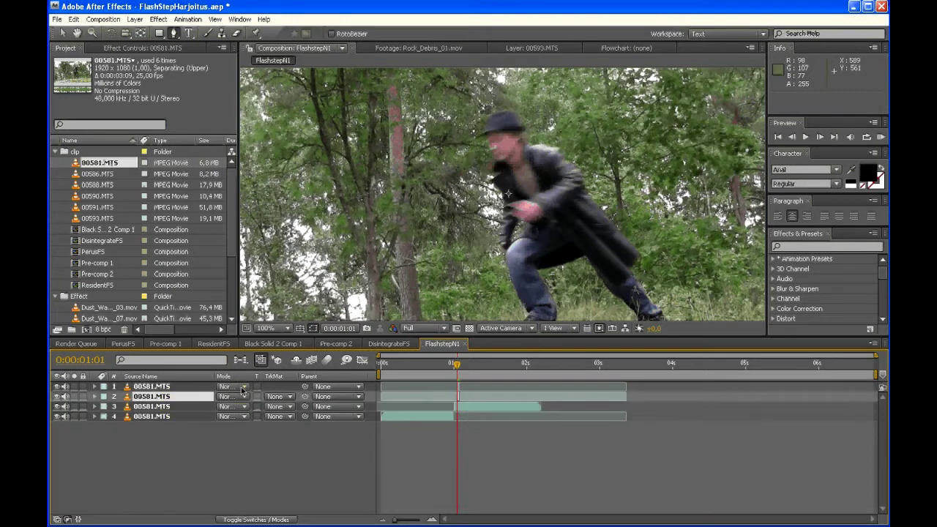
pyautogui.click(457, 398)
pyautogui.press('Delete')
pyautogui.click(456, 386)
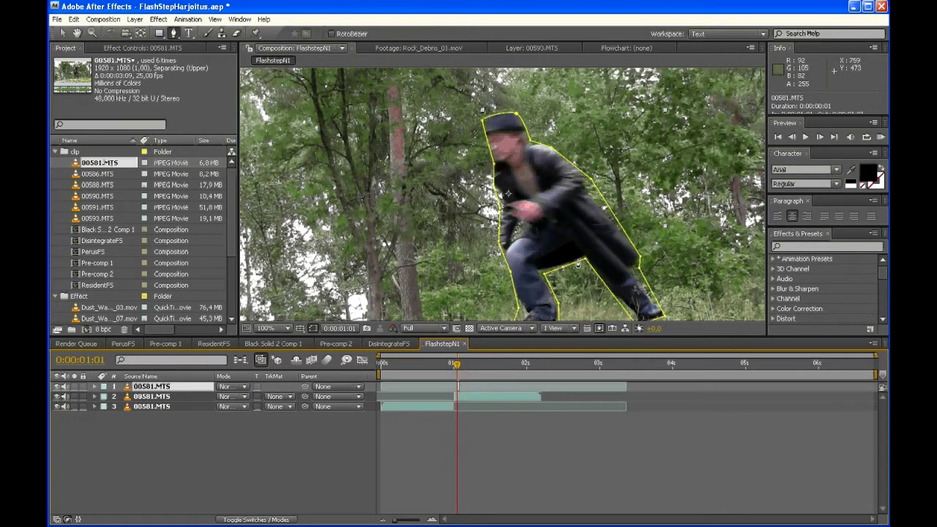
pyautogui.click(533, 209)
pyautogui.moveTo(527, 251)
pyautogui.mouseDown()
pyautogui.moveTo(529, 206)
pyautogui.moveTo(483, 207)
pyautogui.mouseUp()
pyautogui.hotkey('ctrl', 'z')
pyautogui.scroll(-1, 568, 237)
pyautogui.scroll(1, 483, 206)
# Step: Apply Directional Blur to the masked top layer with direction -100° and a blur length of about 27.2
pyautogui.click(482, 168)
pyautogui.click(417, 375)
pyautogui.rightClick(455, 382)
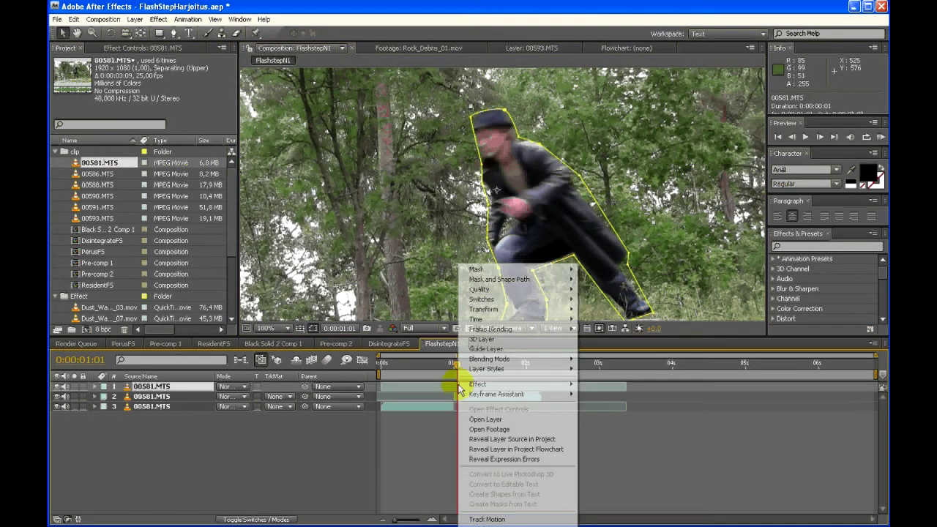
pyautogui.moveTo(477, 384)
pyautogui.click(624, 177)
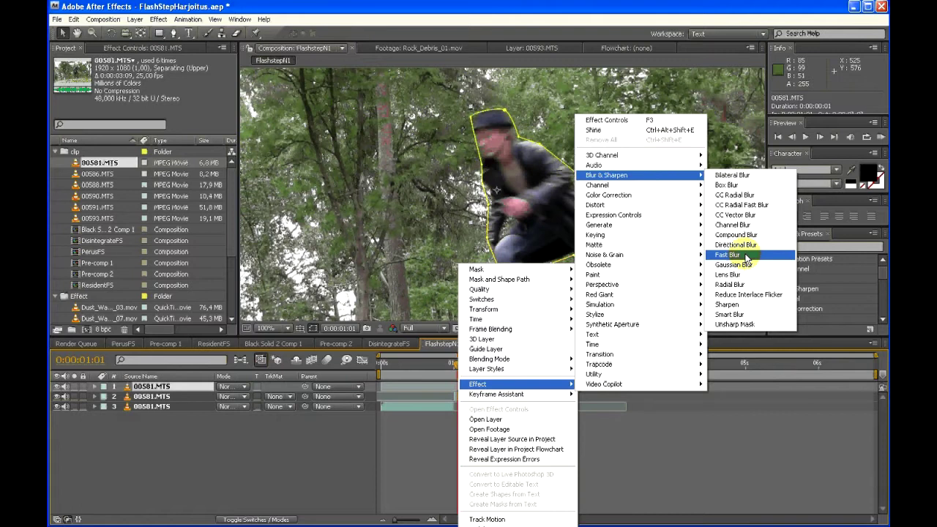
pyautogui.click(746, 247)
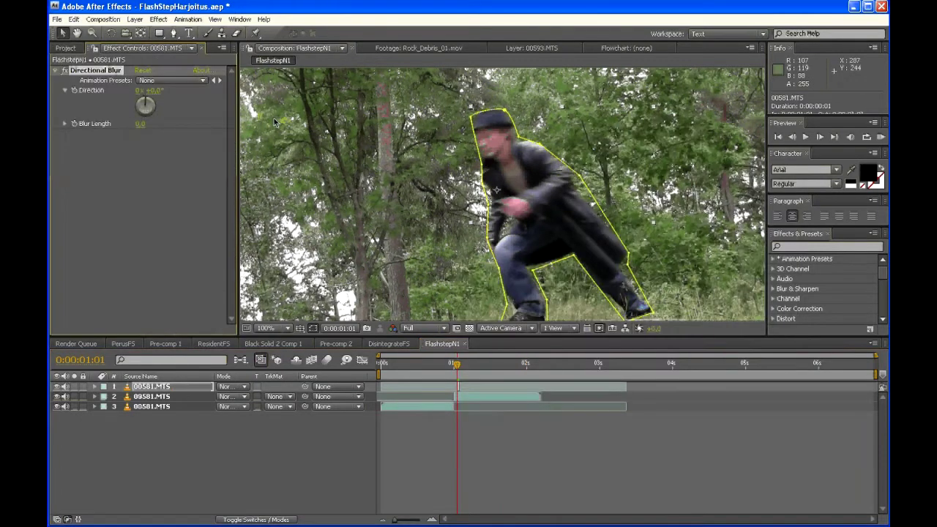
pyautogui.moveTo(144, 110); pyautogui.dragTo(306, 137)
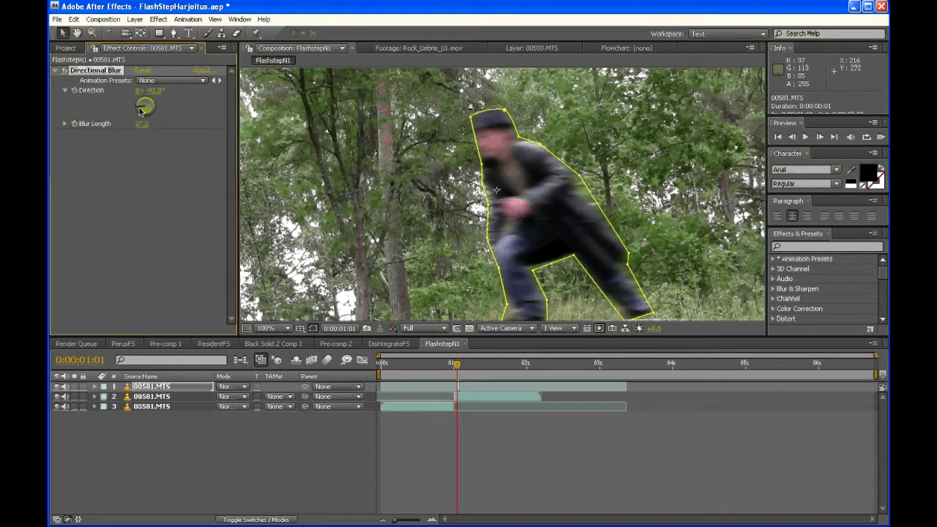
pyautogui.moveTo(141, 111); pyautogui.dragTo(138, 110)
# Step: Feather the top layer's mask by 89 pixels and increase the Directional Blur length to 34.9
pyautogui.press(',')
pyautogui.click(168, 385)
pyautogui.press('f')
pyautogui.click(152, 437)
pyautogui.click(150, 388)
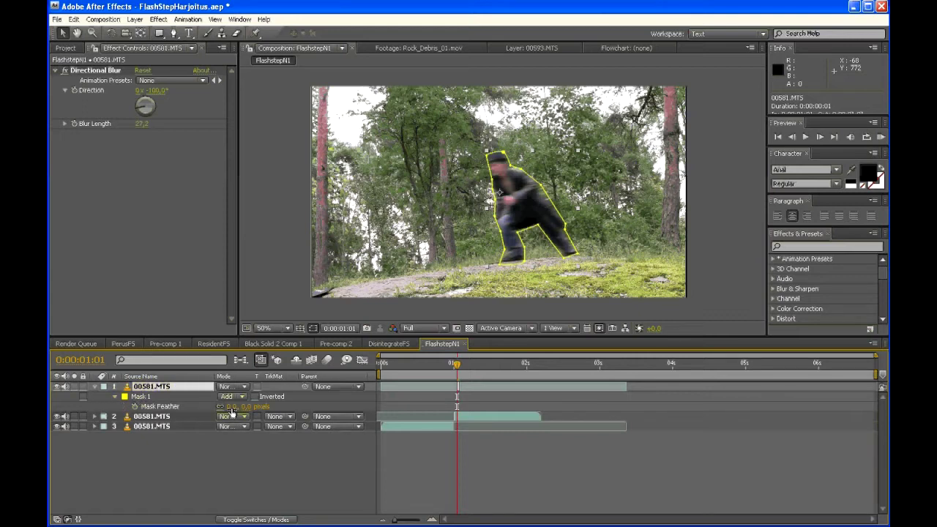
pyautogui.moveTo(231, 412); pyautogui.dragTo(280, 416)
pyautogui.scroll(1, 502, 193)
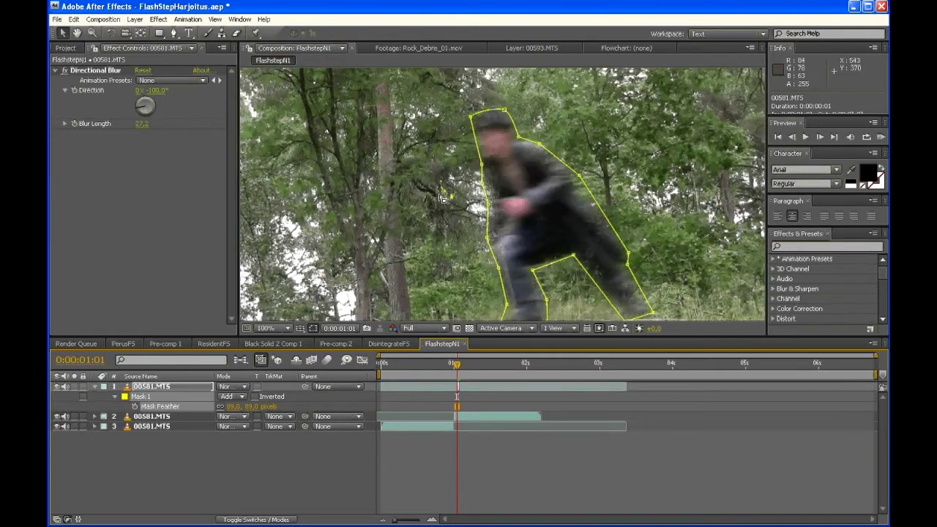
pyautogui.moveTo(144, 115); pyautogui.dragTo(144, 132)
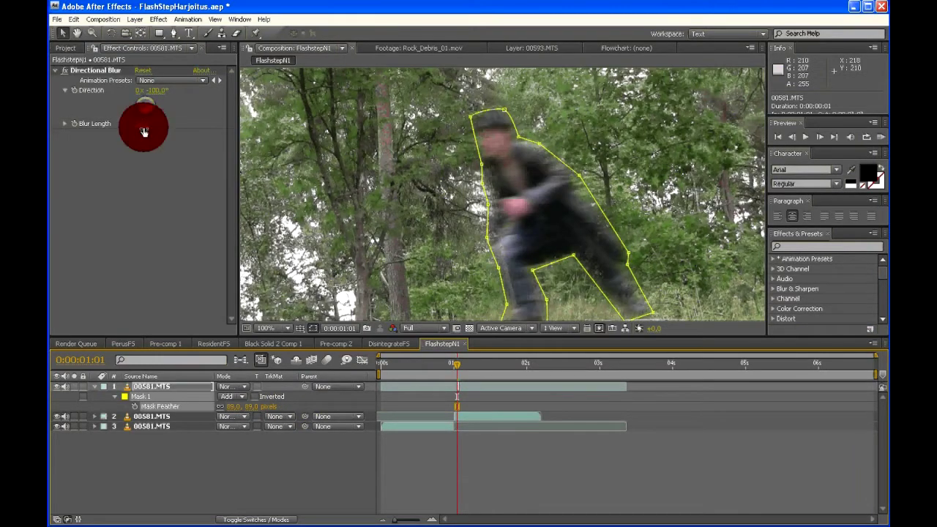
pyautogui.click(454, 375)
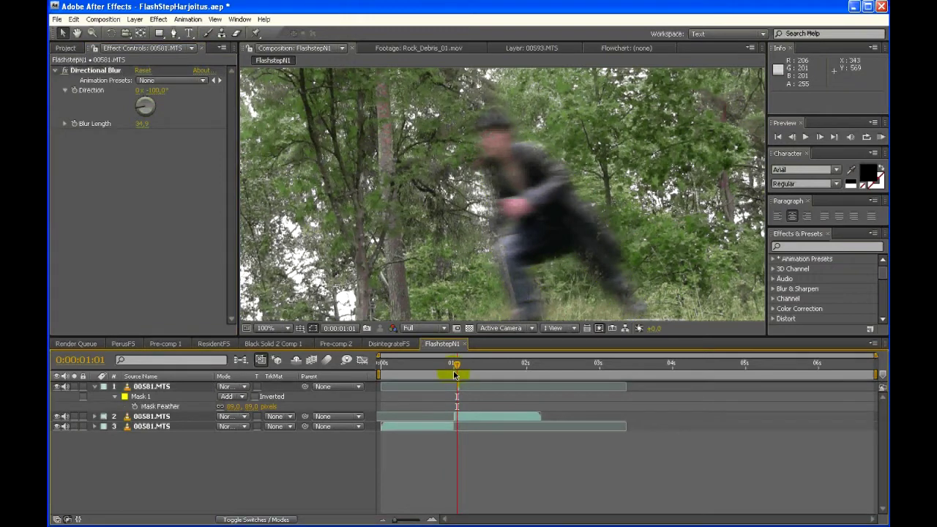
# Step: Step frame by frame from 0:00:00:22 to 0:00:01:02 to check how the blurred man flashes by
pyautogui.moveTo(454, 366); pyautogui.dragTo(445, 366)
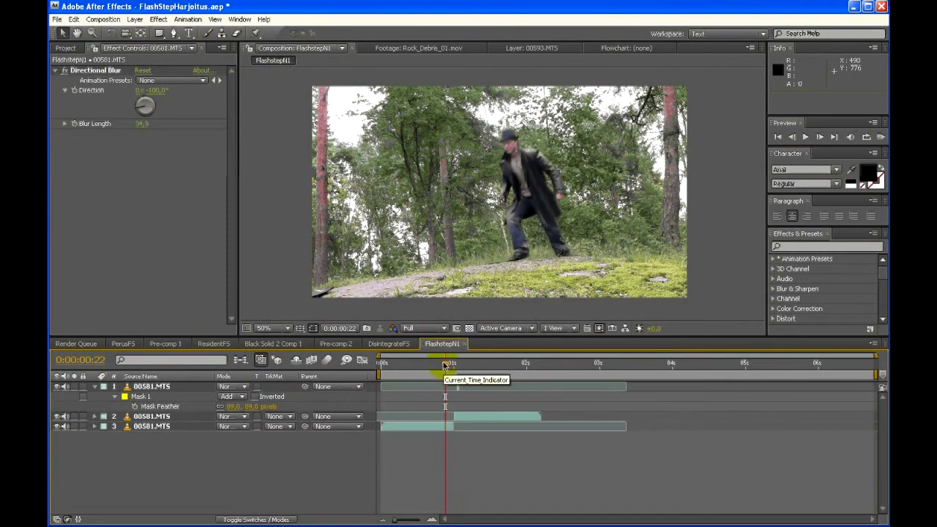
pyautogui.press('pagedown')
pyautogui.press('pagedown')
pyautogui.press('pagedown')
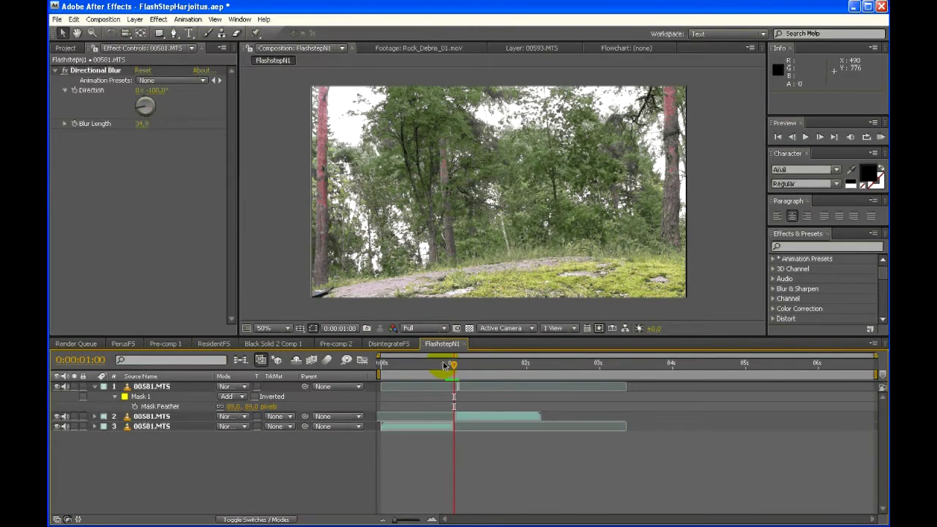
pyautogui.press('pagedown')
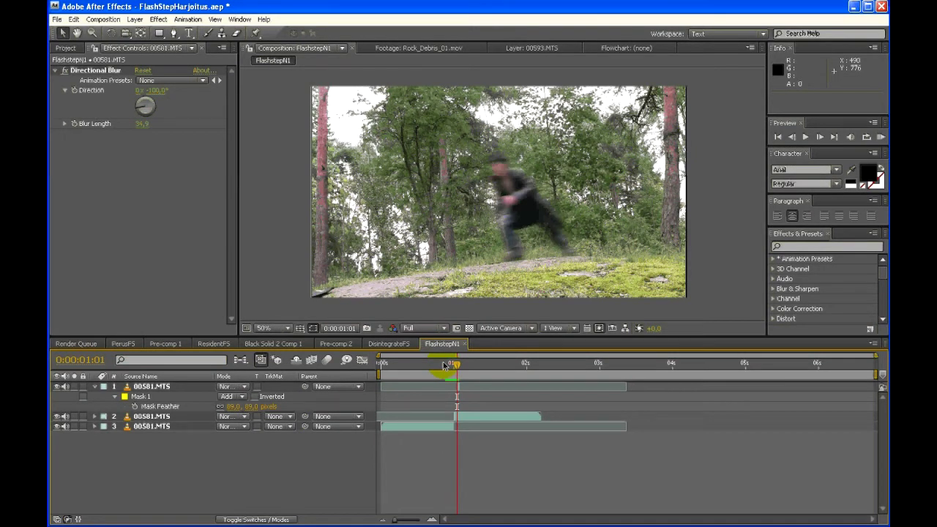
pyautogui.press('pagedown')
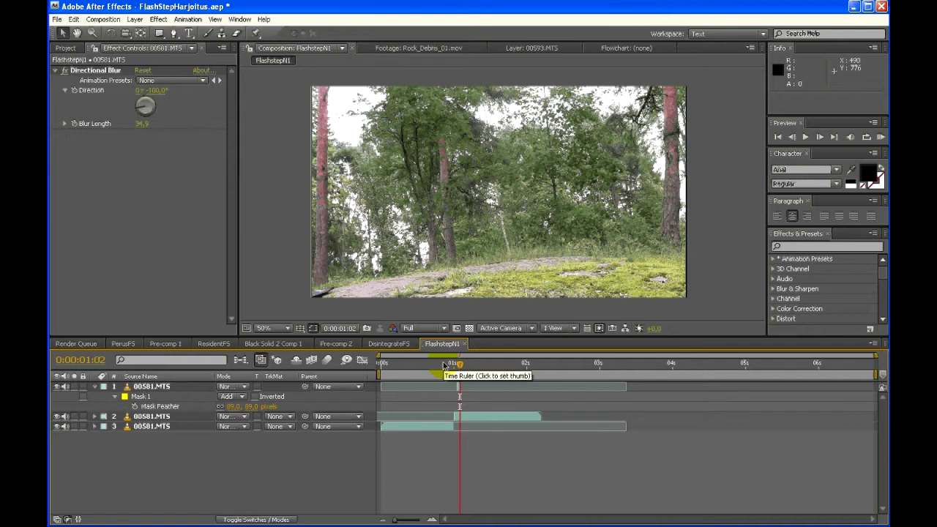
# Step: Create a white 1280 x 720 solid as the top layer, starting at 0:00:01:01
pyautogui.moveTo(446, 363); pyautogui.dragTo(456, 366)
pyautogui.click(456, 387)
pyautogui.rightClick(265, 490)
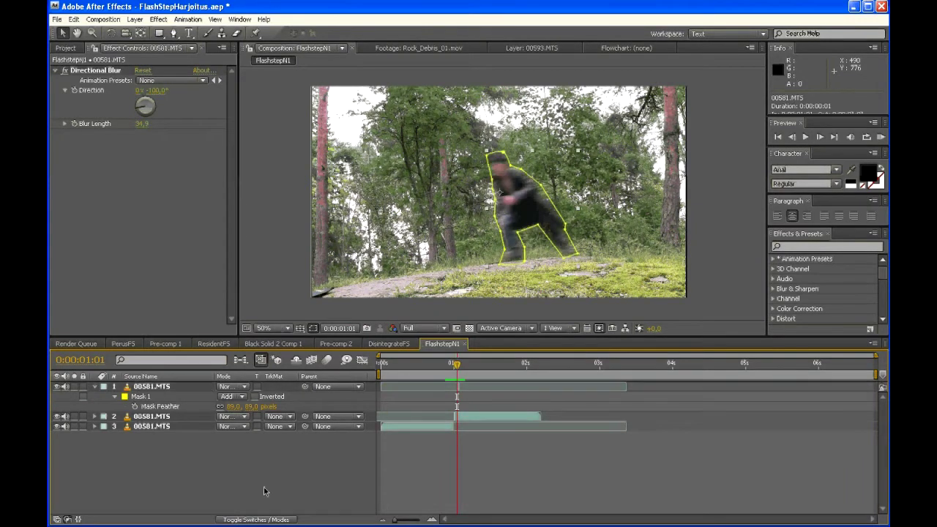
pyautogui.click(268, 465)
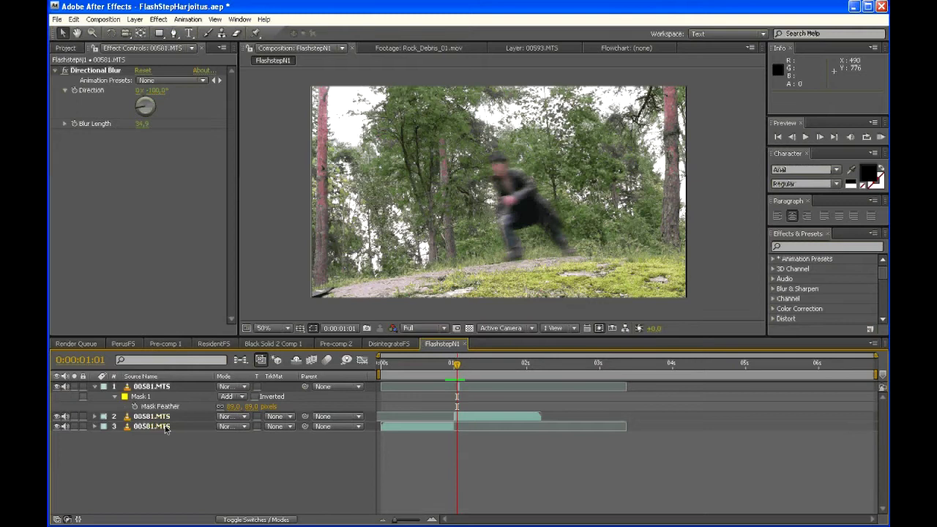
pyautogui.click(93, 386)
pyautogui.rightClick(121, 432)
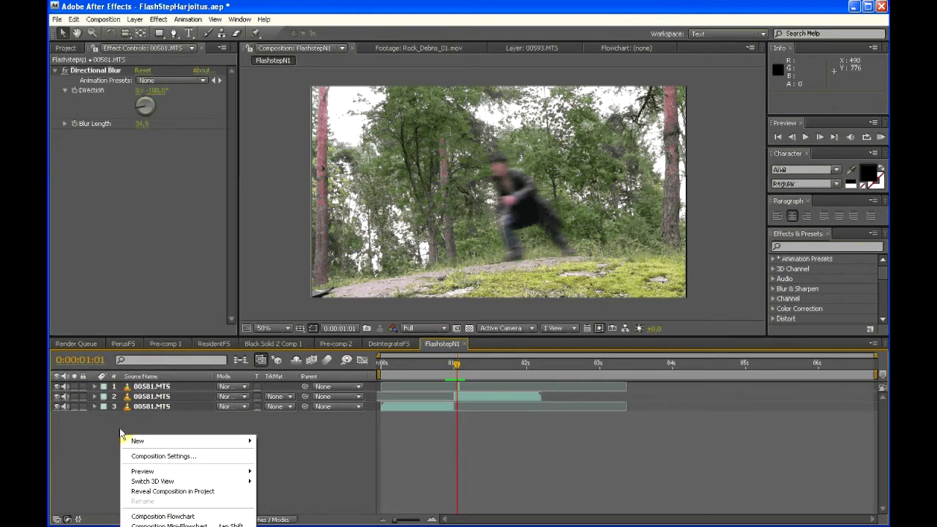
pyautogui.click(127, 426)
pyautogui.rightClick(127, 424)
pyautogui.moveTo(140, 431)
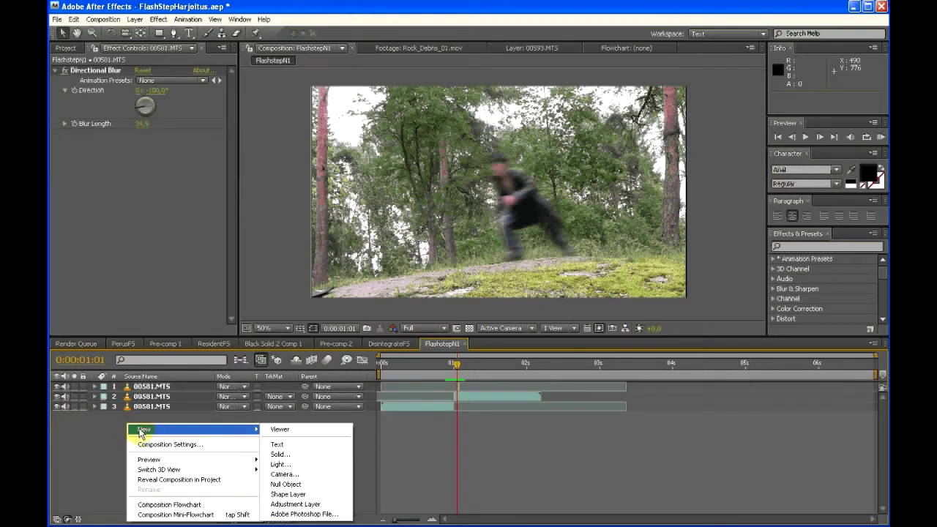
pyautogui.rightClick(108, 428)
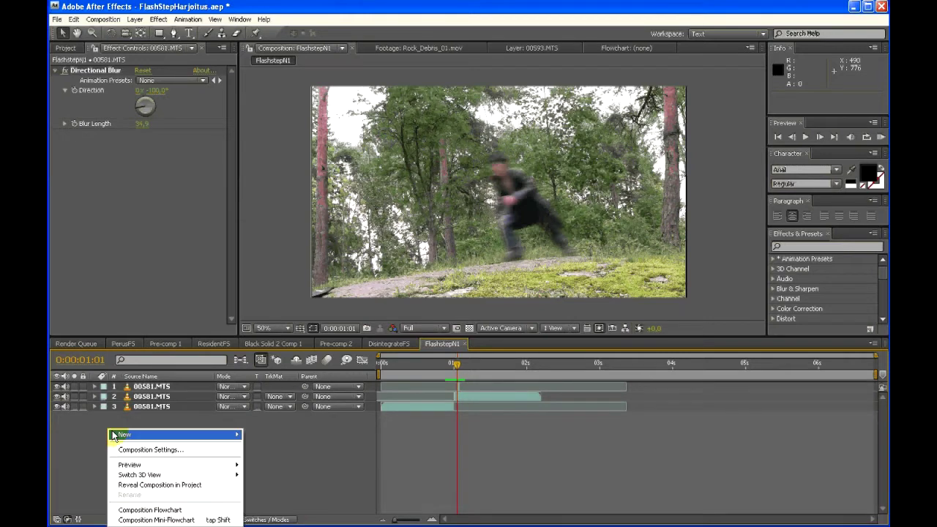
pyautogui.moveTo(124, 437)
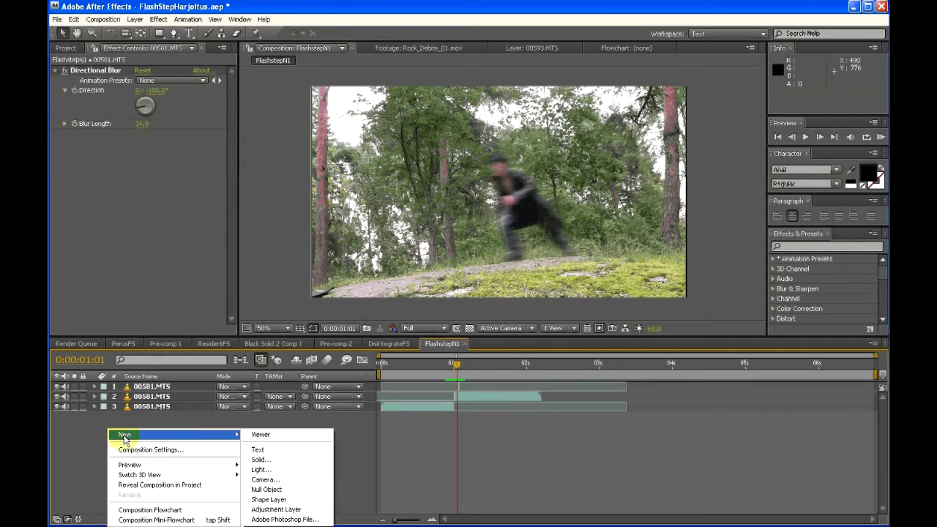
pyautogui.click(265, 460)
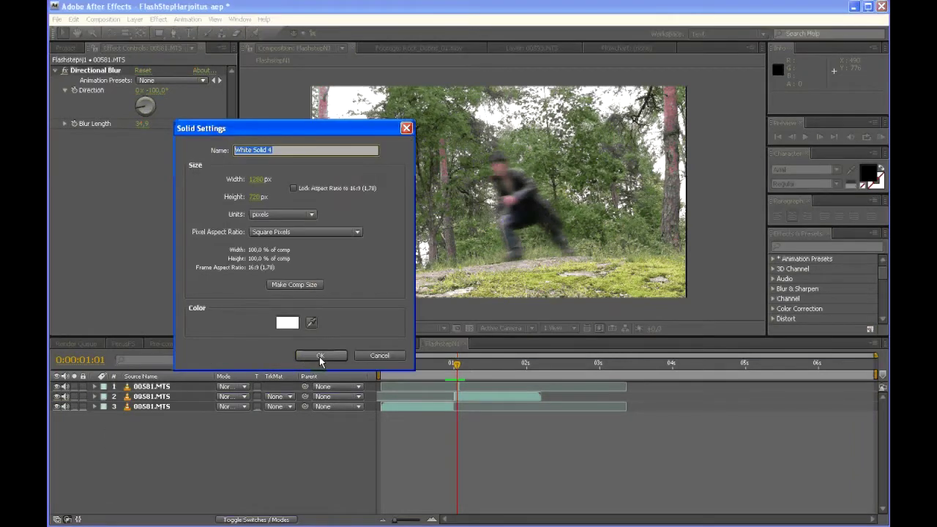
pyautogui.click(320, 359)
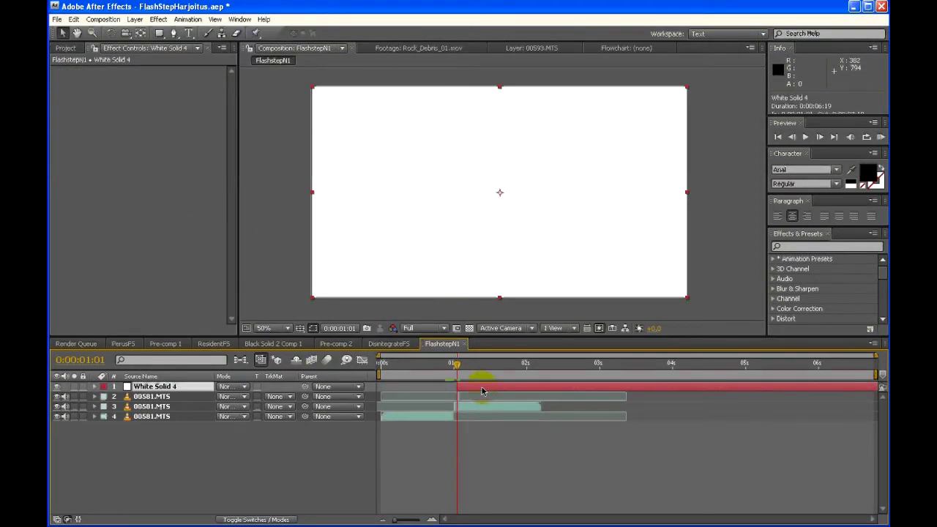
# Step: Split the white solid at 0:00:01:02 and delete the second part, leaving only the frame at 0:00:01:01
pyautogui.press('pagedown')
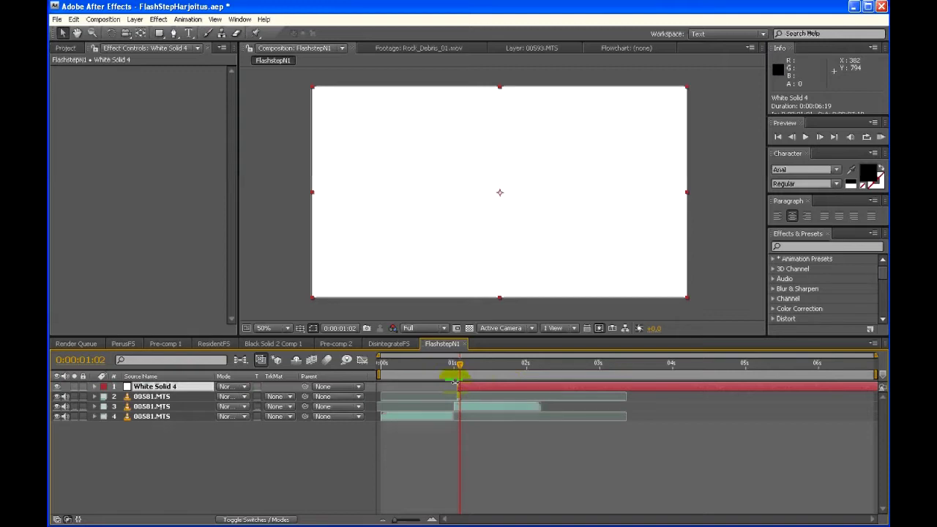
pyautogui.hotkey('ctrl', 'd')
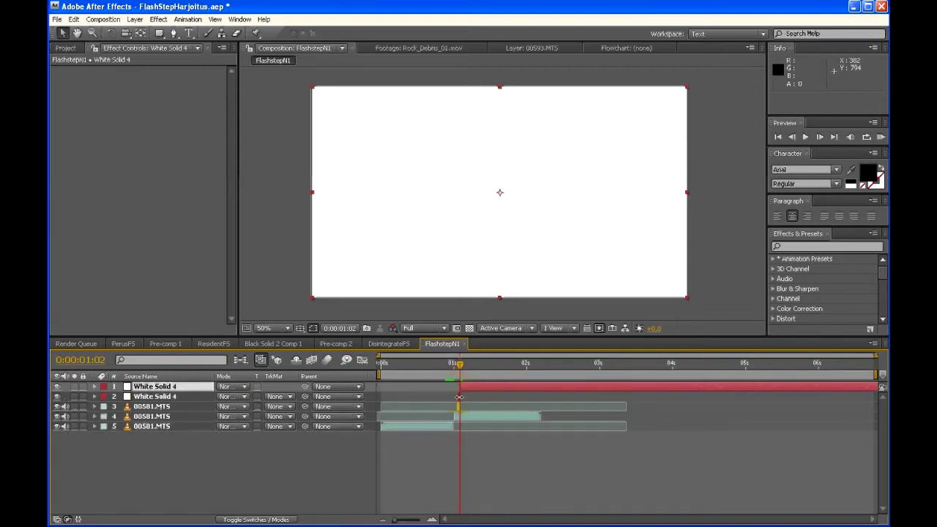
pyautogui.click(480, 377)
pyautogui.click(476, 386)
pyautogui.press('Delete')
pyautogui.press('pageup')
# Step: Apply the Fractal Noise effect to the single-frame white solid
pyautogui.click(456, 387)
pyautogui.rightClick(456, 387)
pyautogui.moveTo(472, 383)
pyautogui.moveTo(627, 254)
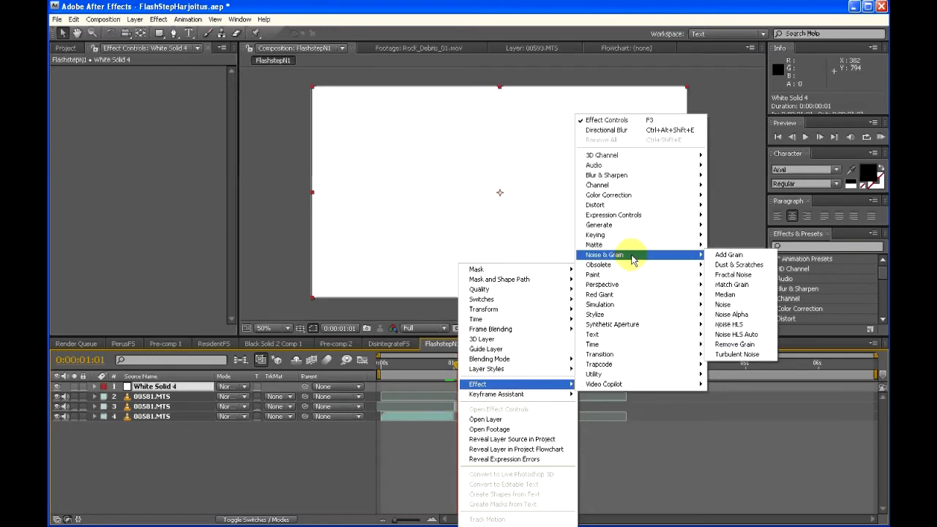
pyautogui.click(713, 269)
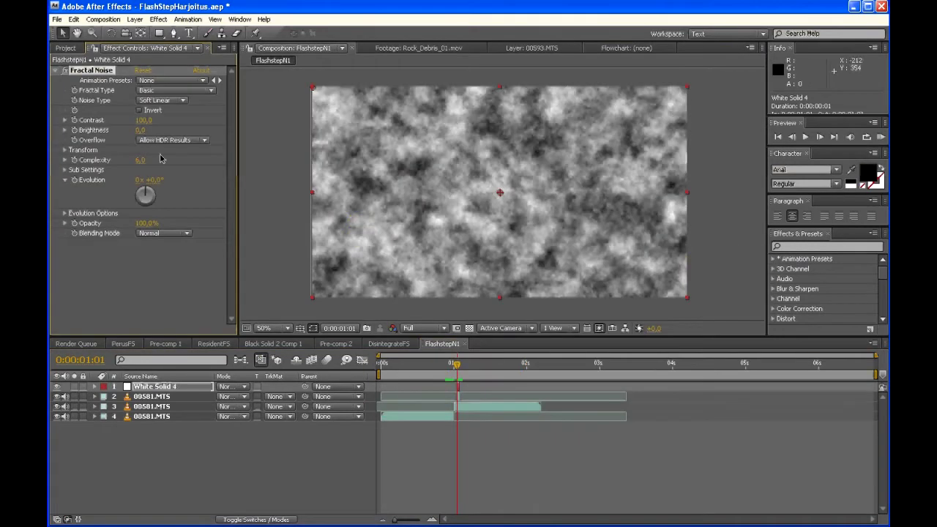
# Step: Set the Fractal Noise contrast to 591 and brightness to -62, and inspect the pattern up close
pyautogui.moveTo(143, 120); pyautogui.dragTo(413, 131)
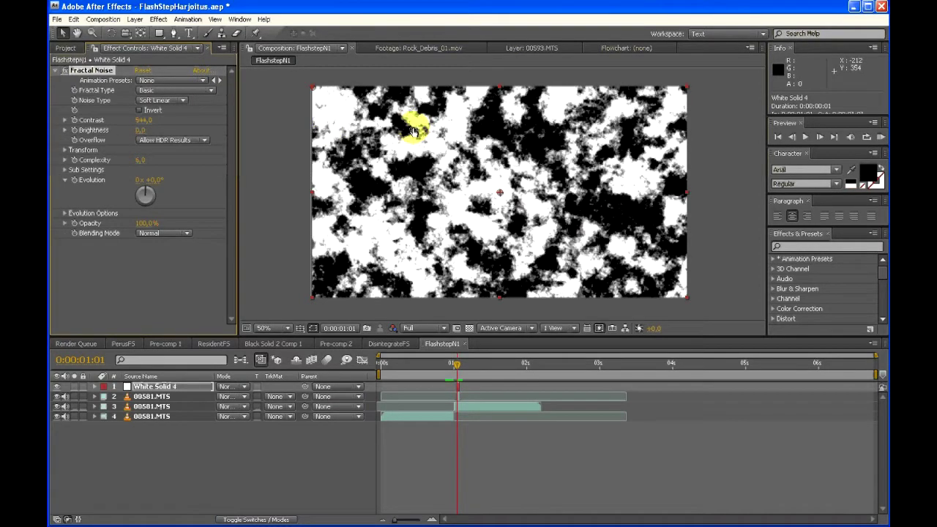
pyautogui.moveTo(138, 132); pyautogui.dragTo(110, 132)
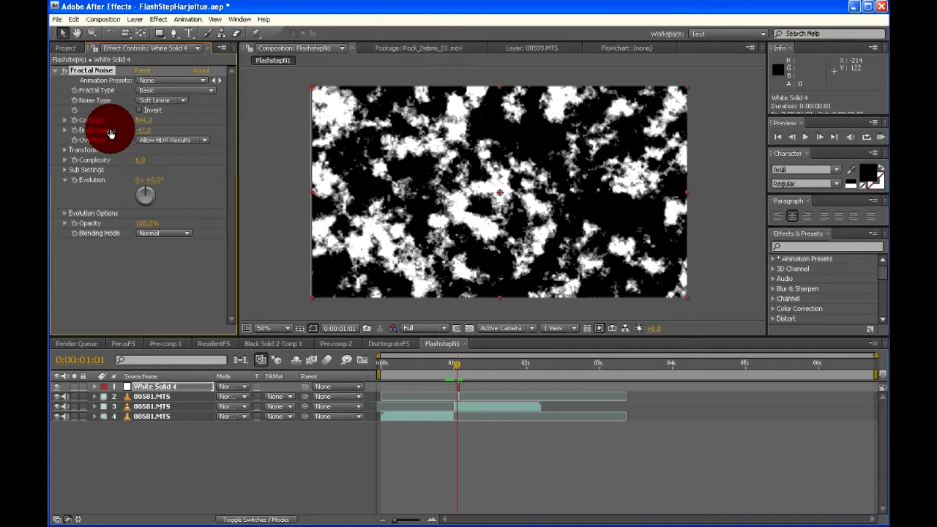
pyautogui.moveTo(110, 133); pyautogui.dragTo(134, 137)
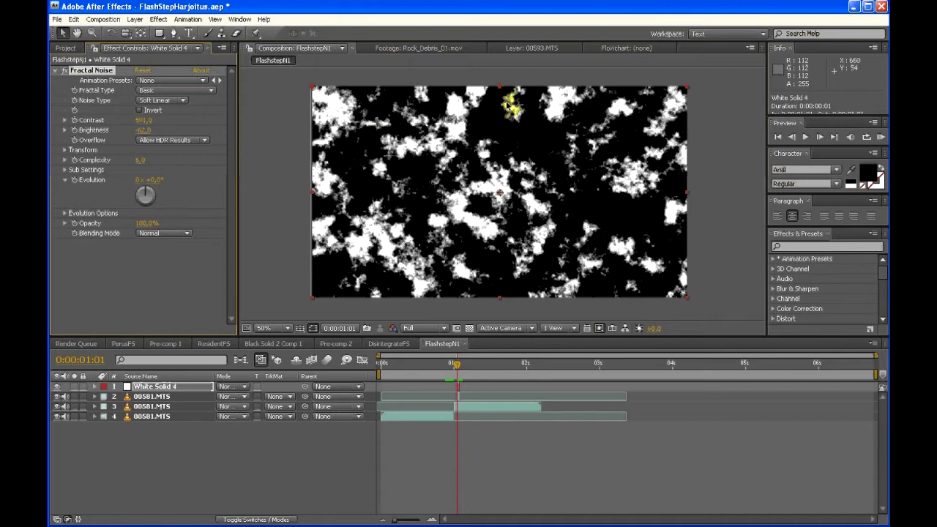
pyautogui.press('.')
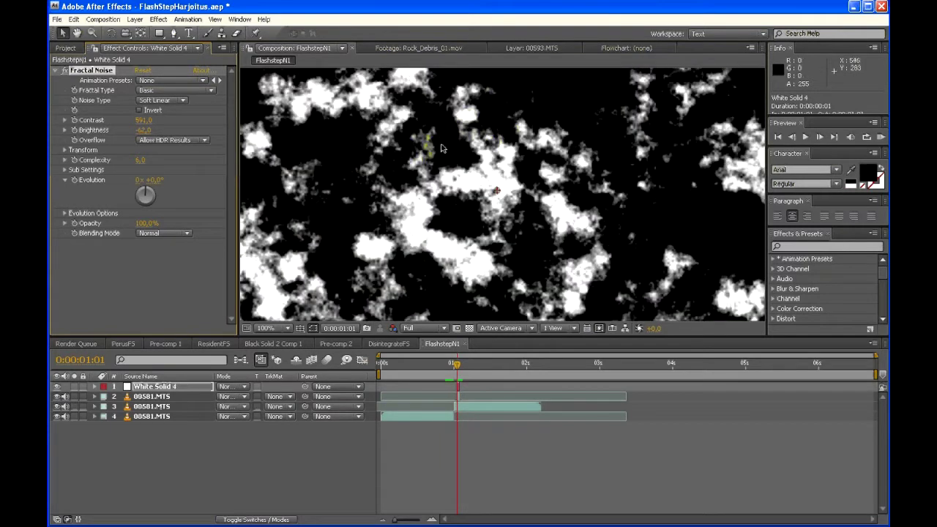
pyautogui.press(',')
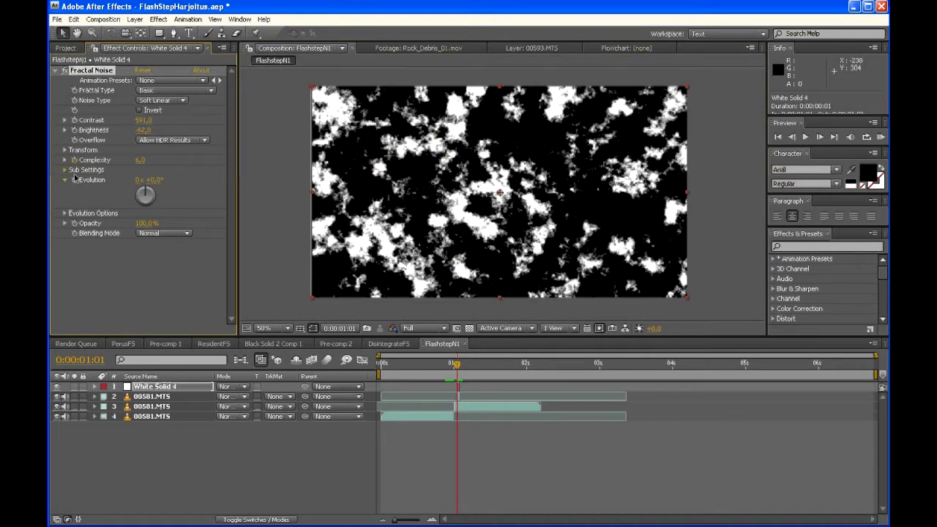
# Step: Turn off Fractal Noise uniform scaling and stretch the noise into streaks with scale width 7000 and scale height 25.5
pyautogui.click(65, 151)
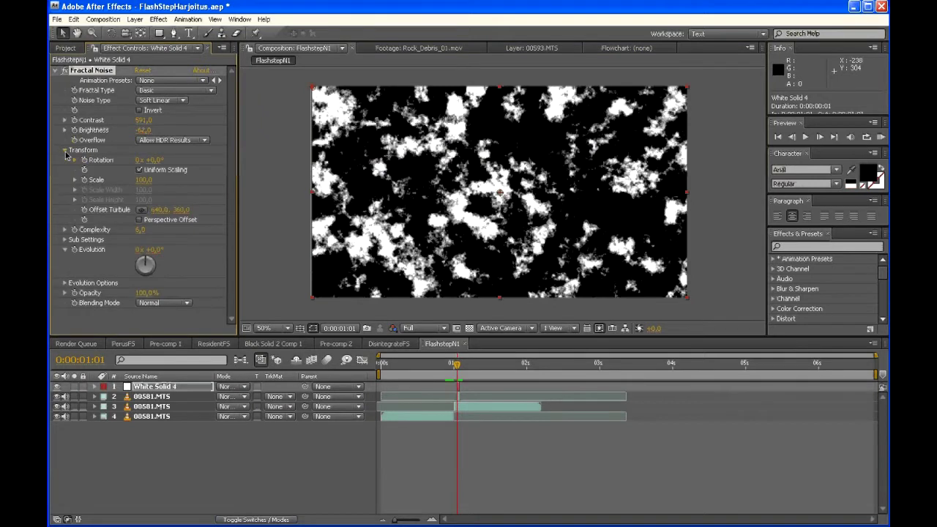
pyautogui.click(139, 170)
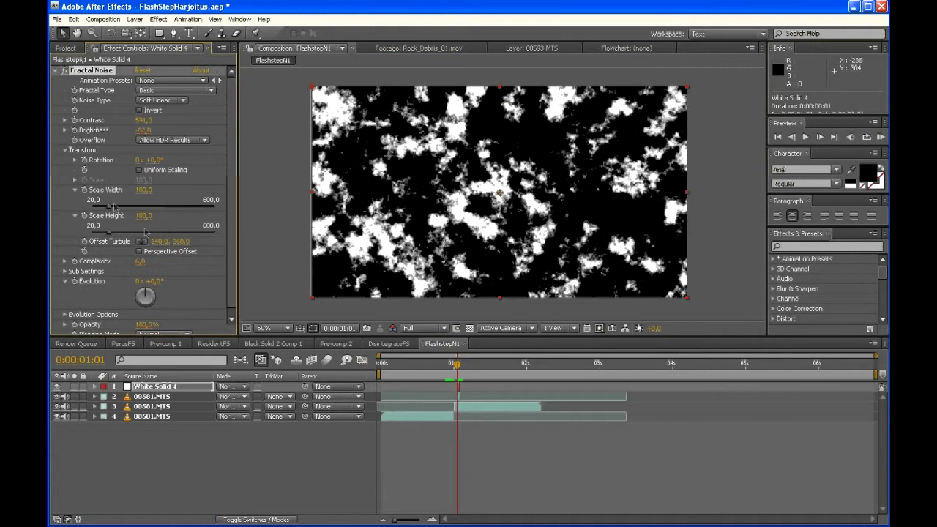
pyautogui.moveTo(109, 205); pyautogui.dragTo(222, 205)
pyautogui.scroll(-1, 330, 165)
pyautogui.click(143, 189)
pyautogui.write('7000')
pyautogui.press('Return')
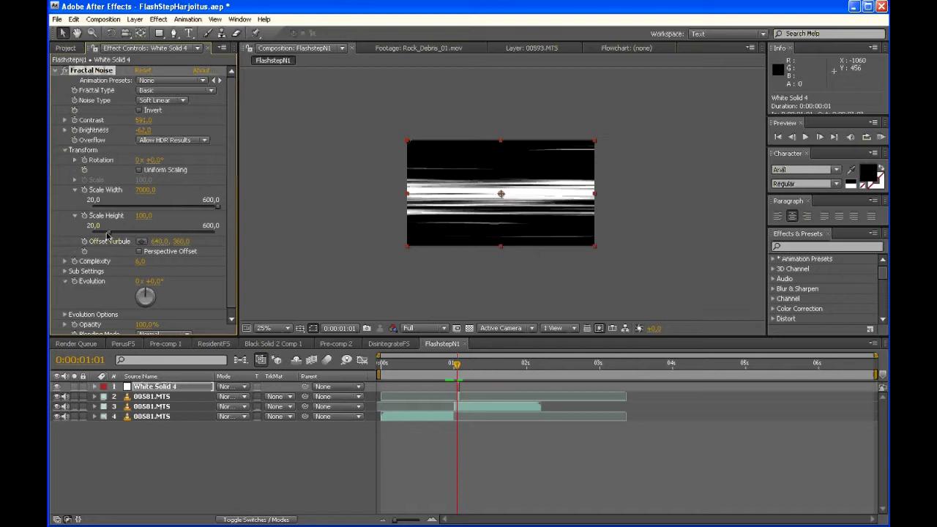
pyautogui.moveTo(108, 233); pyautogui.dragTo(93, 235)
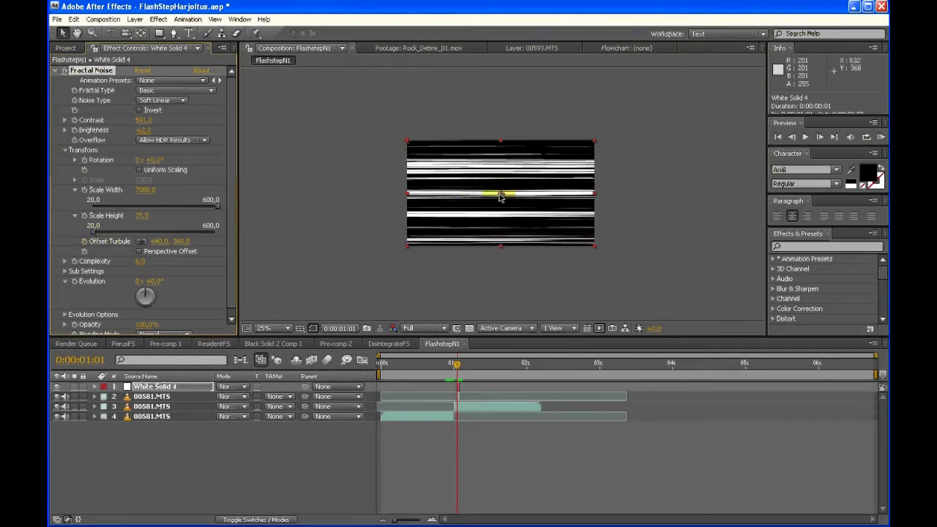
pyautogui.scroll(2, 461, 216)
pyautogui.click(152, 396)
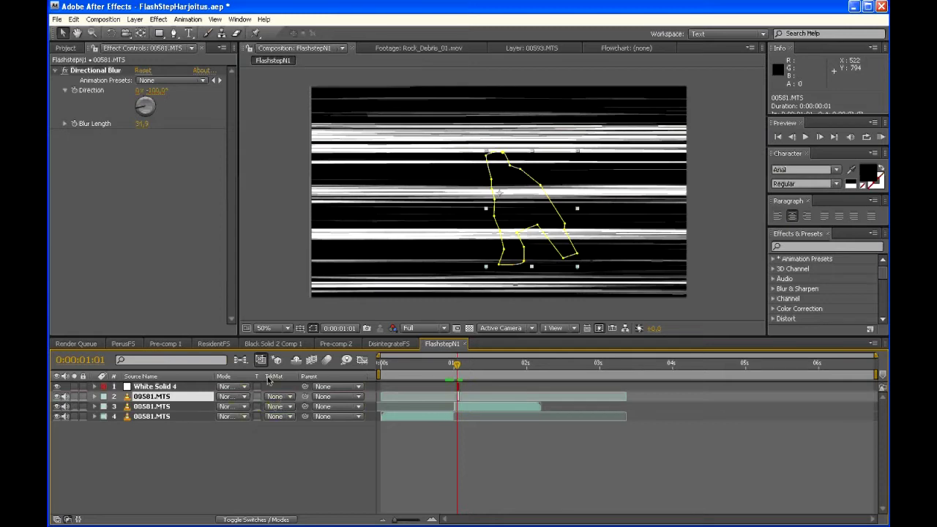
pyautogui.press('F4')
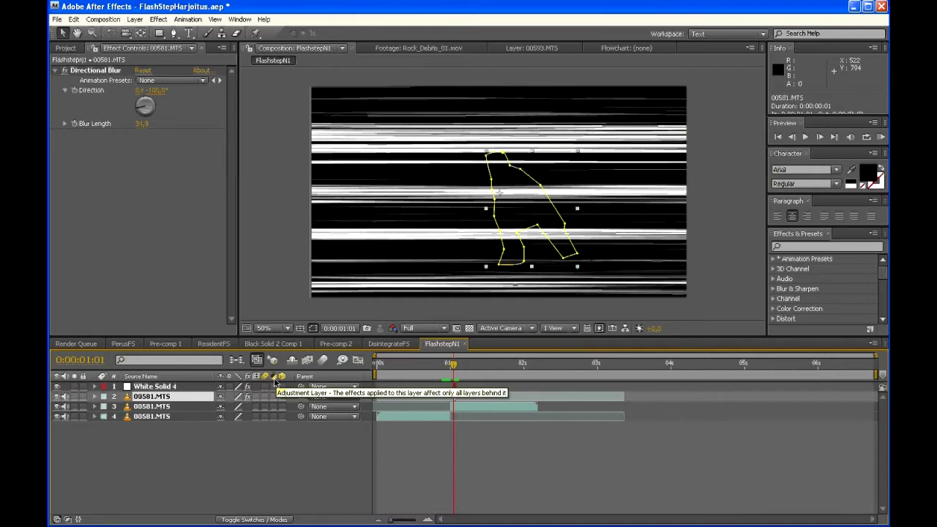
pyautogui.press('F4')
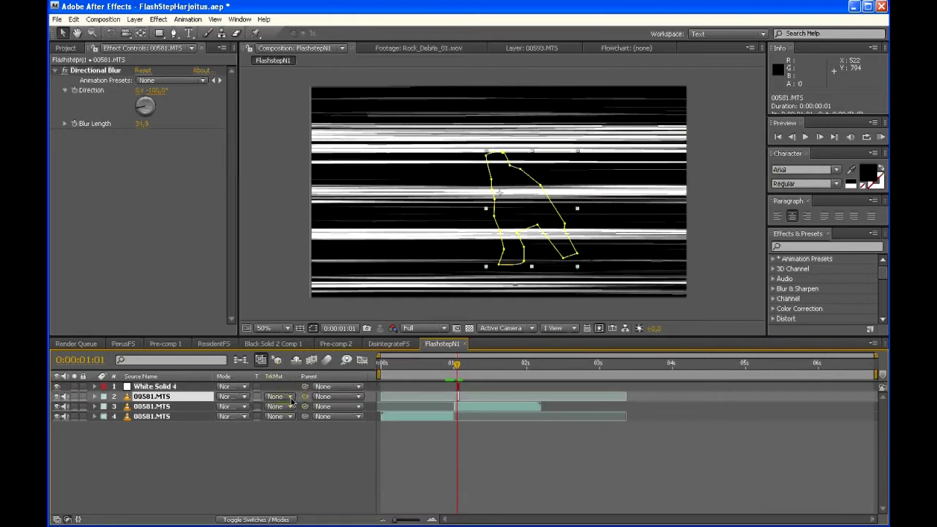
pyautogui.click(291, 399)
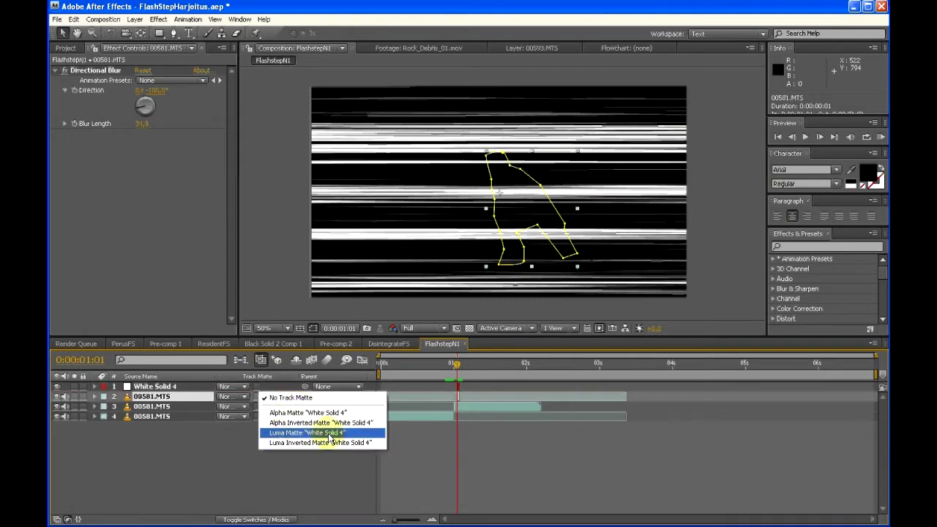
pyautogui.click(242, 436)
# Step: Rename the single-frame White Solid 4 layer to "fractal noise"
pyautogui.click(155, 387)
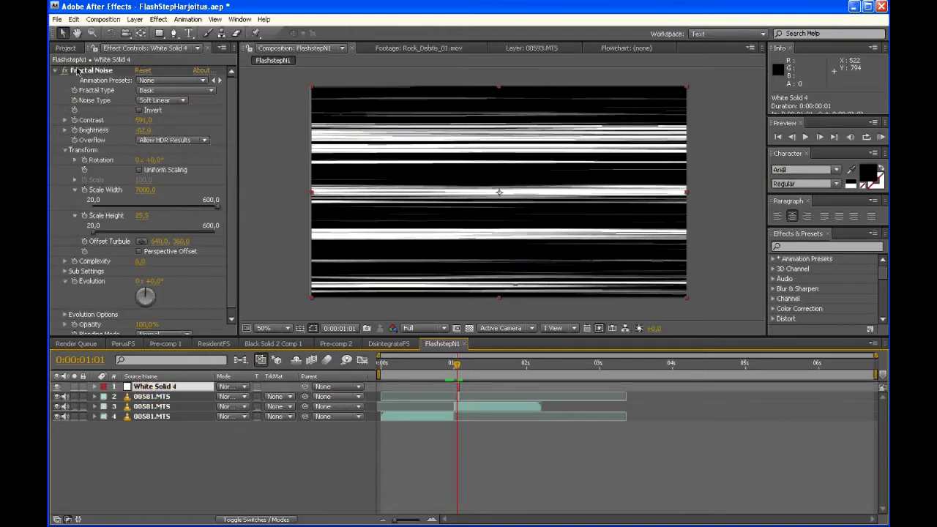
pyautogui.click(164, 374)
pyautogui.press('Return')
pyautogui.write('fractal noise')
pyautogui.press('Return')
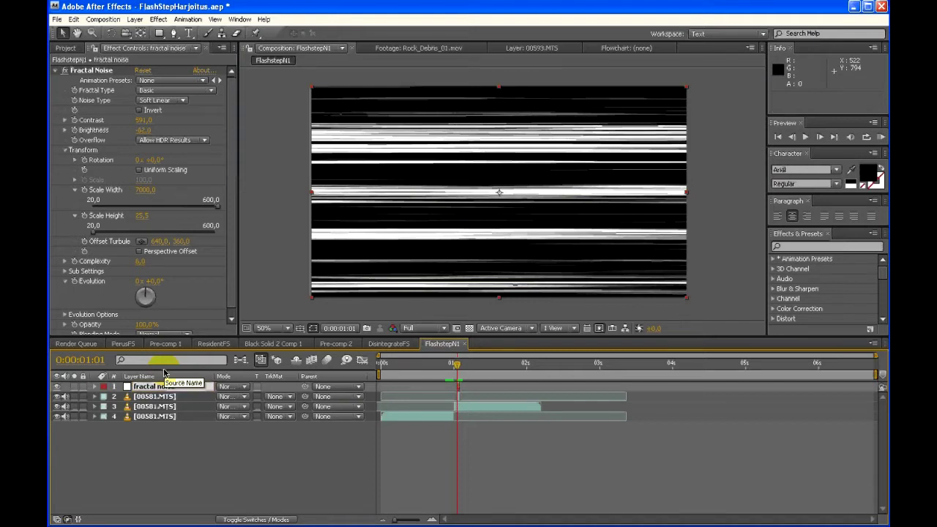
# Step: Set the track matte of the masked single-frame 00581.MTS layer to Luma Matte "fractal noise"
pyautogui.click(188, 398)
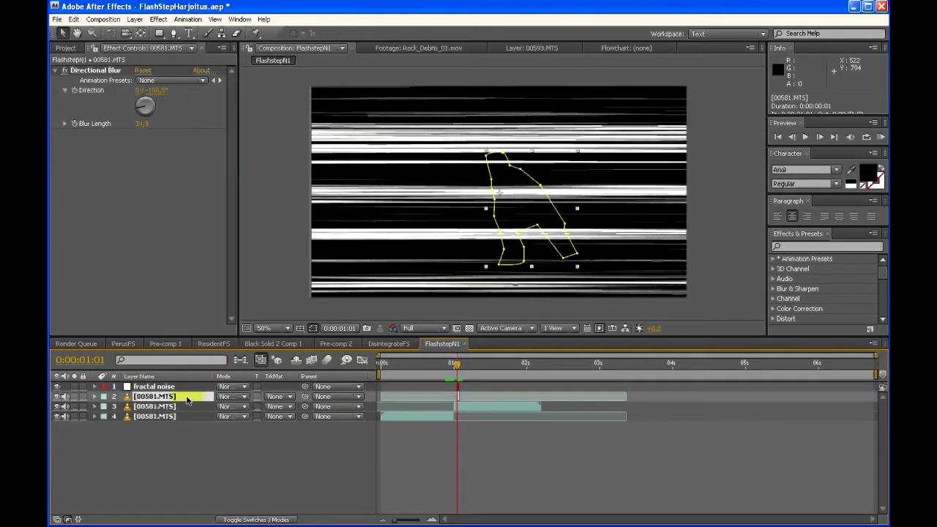
pyautogui.click(279, 396)
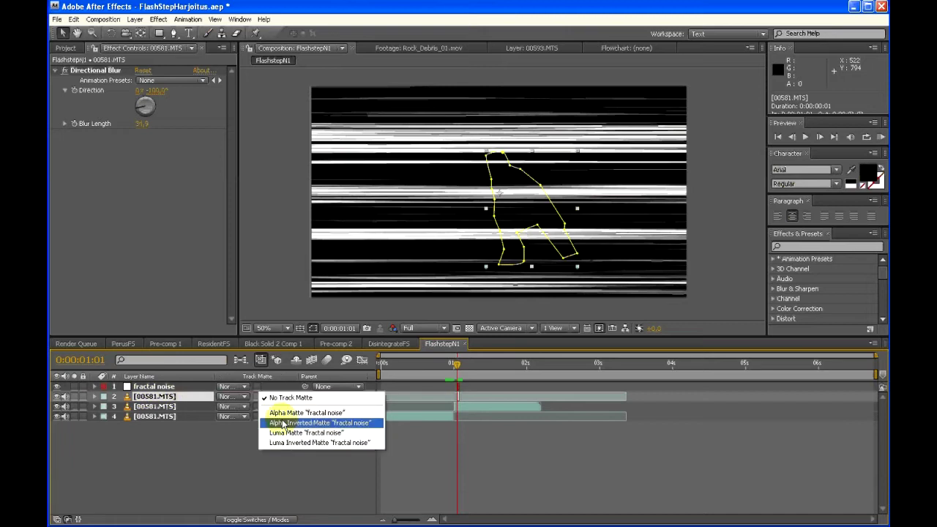
pyautogui.click(287, 432)
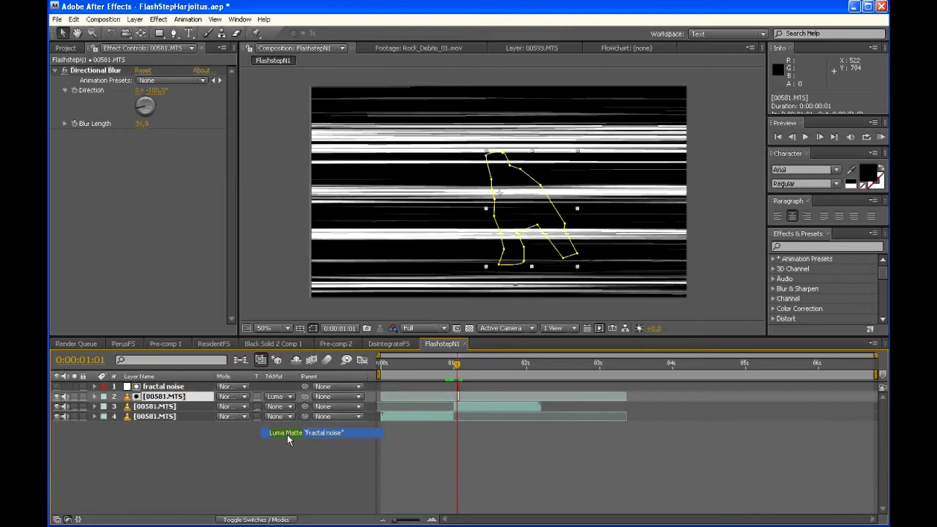
pyautogui.press('.')
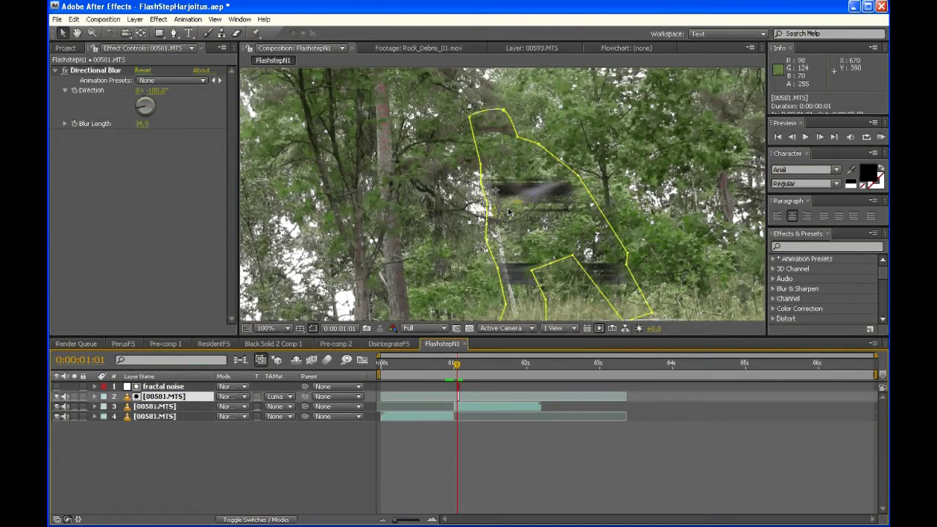
# Step: On the fractal noise layer, set the Fractal Noise turbulence offset to about 716, 502 and the scale height to 20
pyautogui.click(150, 388)
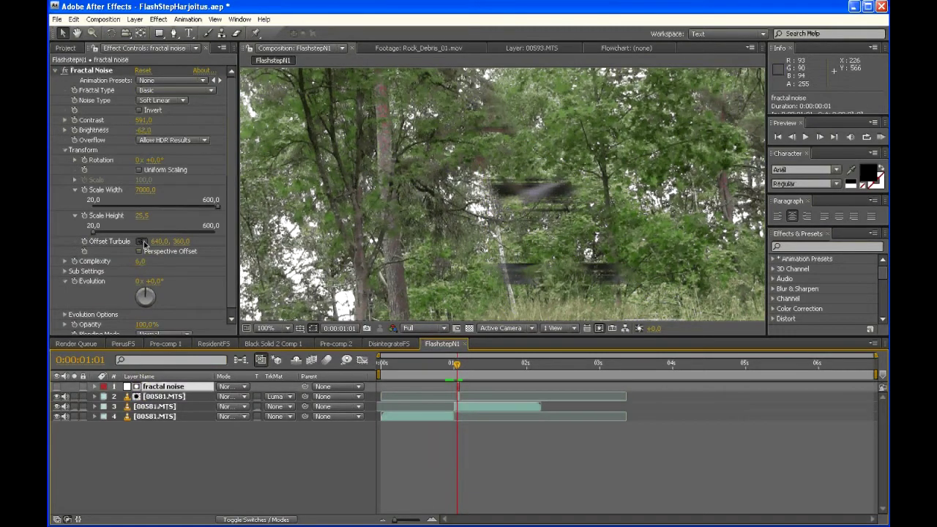
pyautogui.click(144, 243)
pyautogui.click(521, 150)
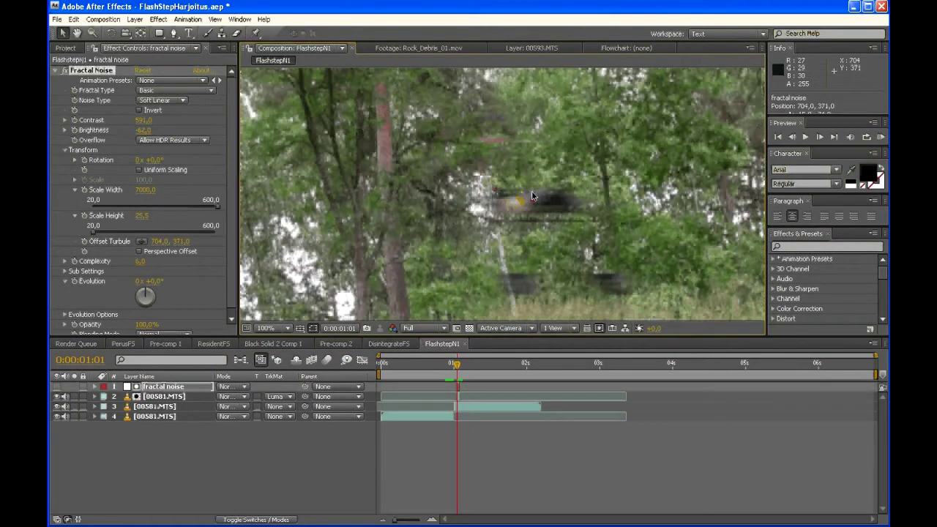
pyautogui.moveTo(523, 150); pyautogui.dragTo(539, 292)
pyautogui.click(92, 233)
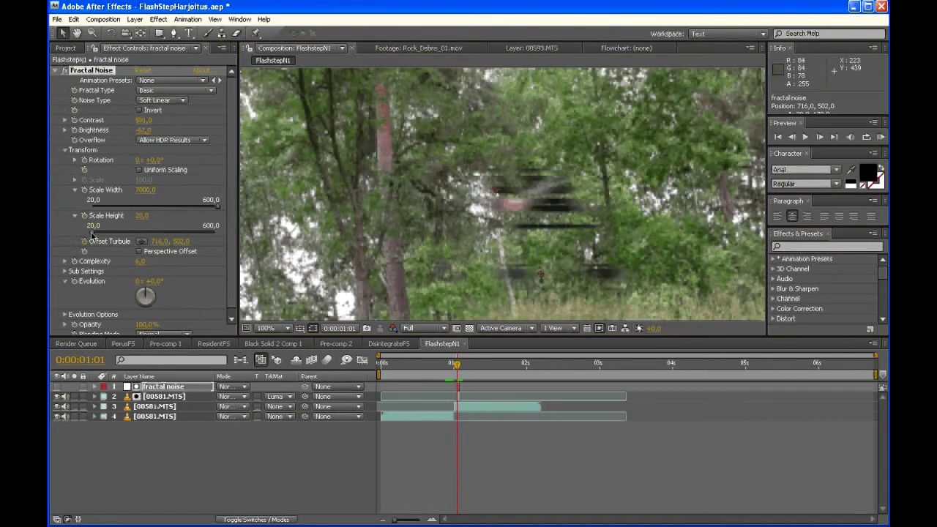
# Step: Tilt the fractal noise layer slightly counterclockwise and move it to about position 662, 364
pyautogui.scroll(-1, 541, 230)
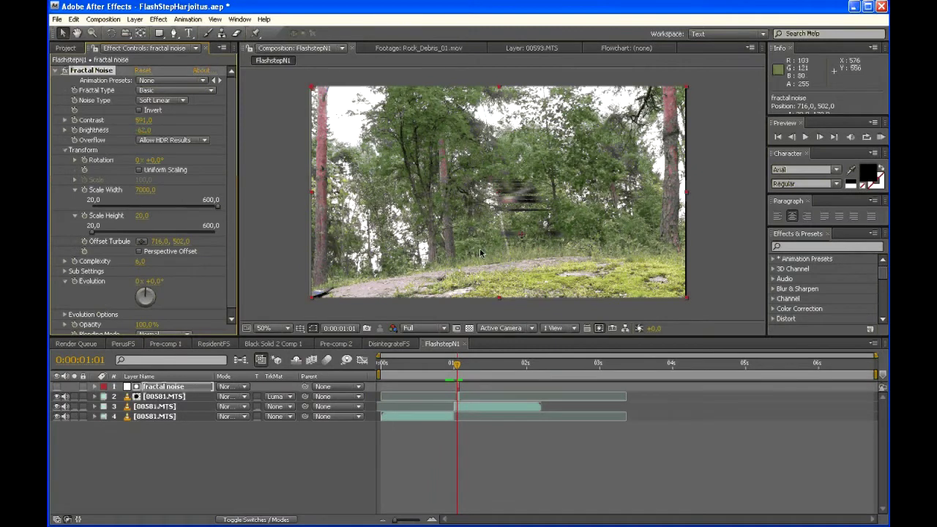
pyautogui.press('w')
pyautogui.moveTo(479, 248); pyautogui.dragTo(399, 255)
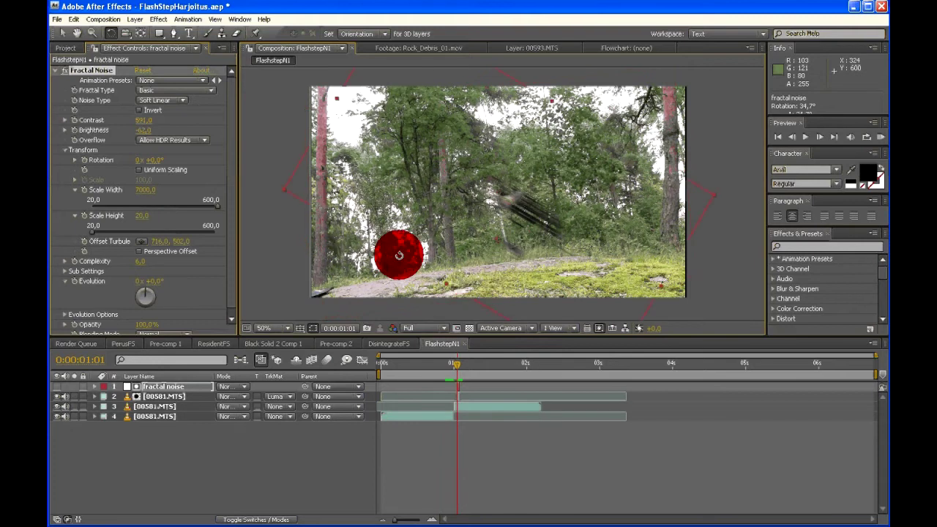
pyautogui.moveTo(399, 255); pyautogui.dragTo(359, 149)
pyautogui.press('v')
pyautogui.moveTo(499, 195)
pyautogui.mouseDown()
pyautogui.moveTo(522, 196)
pyautogui.moveTo(508, 191)
pyautogui.mouseUp()
pyautogui.press('w')
pyautogui.moveTo(418, 251); pyautogui.dragTo(562, 242)
pyautogui.press('v')
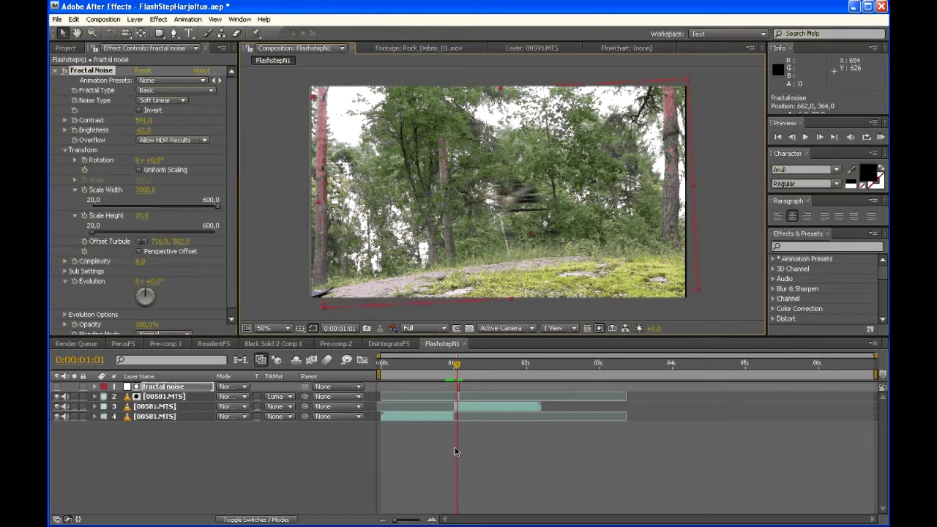
# Step: Set the Directional Blur length on the masked single-frame 00581.MTS layer to about 60.3
pyautogui.click(454, 453)
pyautogui.press('pageup')
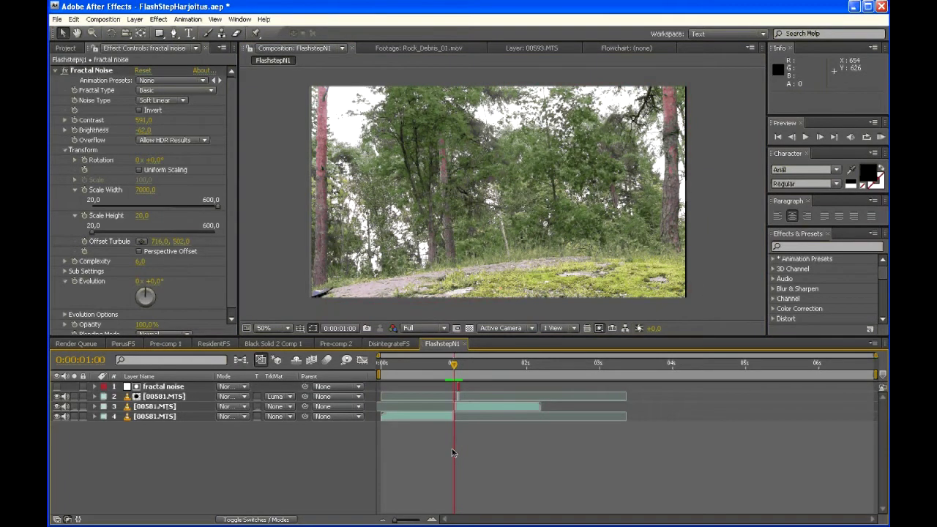
pyautogui.press('pagedown')
pyautogui.hotkey('ctrl', 'Down')
pyautogui.hotkey('ctrl', 'Down')
pyautogui.click(90, 69)
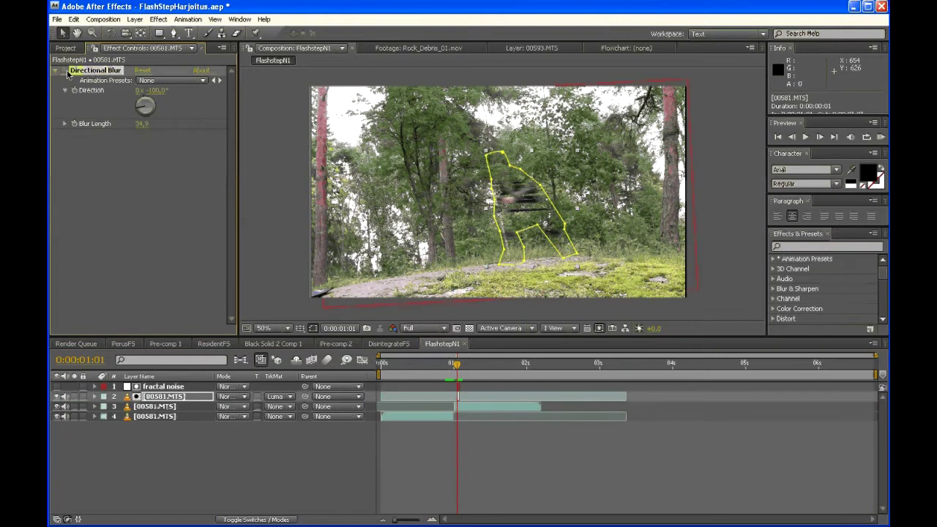
pyautogui.click(65, 71)
pyautogui.click(142, 124)
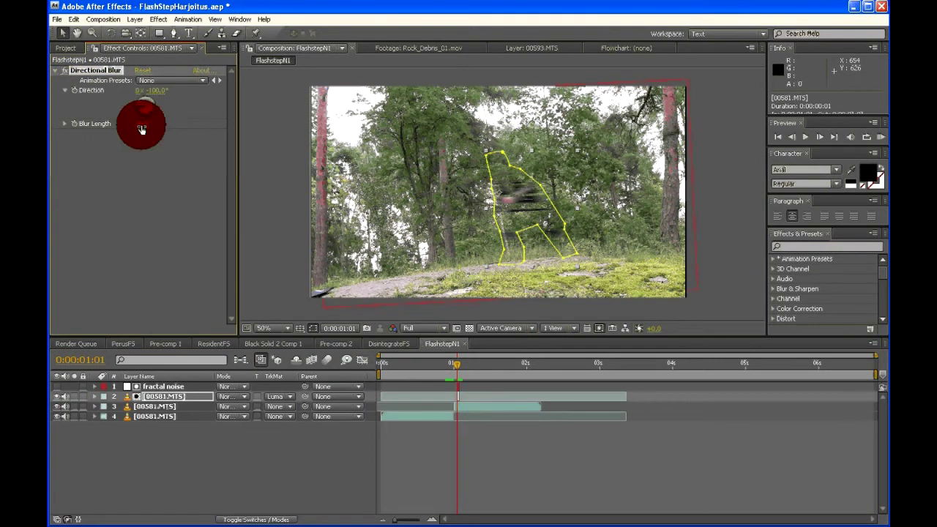
pyautogui.moveTo(141, 129); pyautogui.dragTo(303, 139)
# Step: Preview the flash-step moment from 0:00:00:22 onward
pyautogui.click(310, 472)
pyautogui.moveTo(445, 363)
pyautogui.mouseDown()
pyautogui.moveTo(460, 368)
pyautogui.moveTo(449, 367)
pyautogui.mouseUp()
pyautogui.press('space')
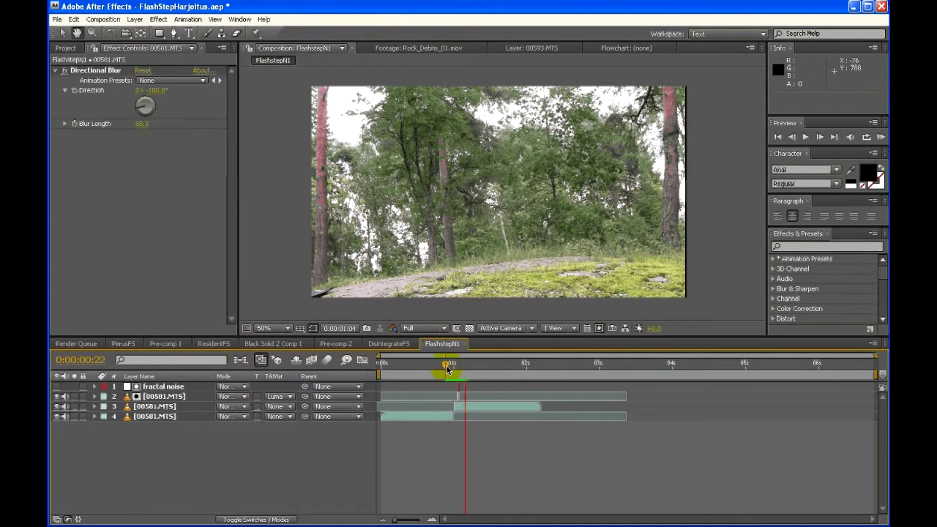
pyautogui.press('space')
# Step: Apply the Fast Blur effect to the fractal noise layer at 0:00:01:01
pyautogui.click(455, 364)
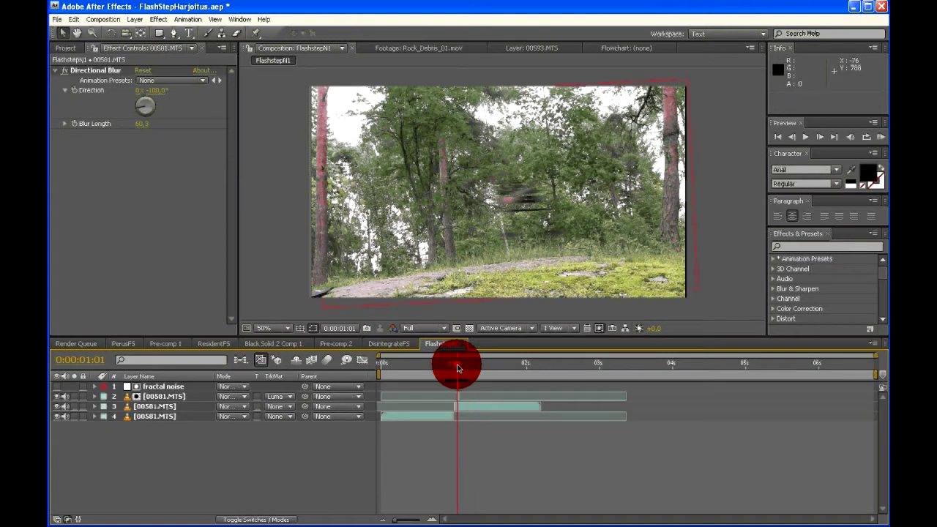
pyautogui.click(456, 383)
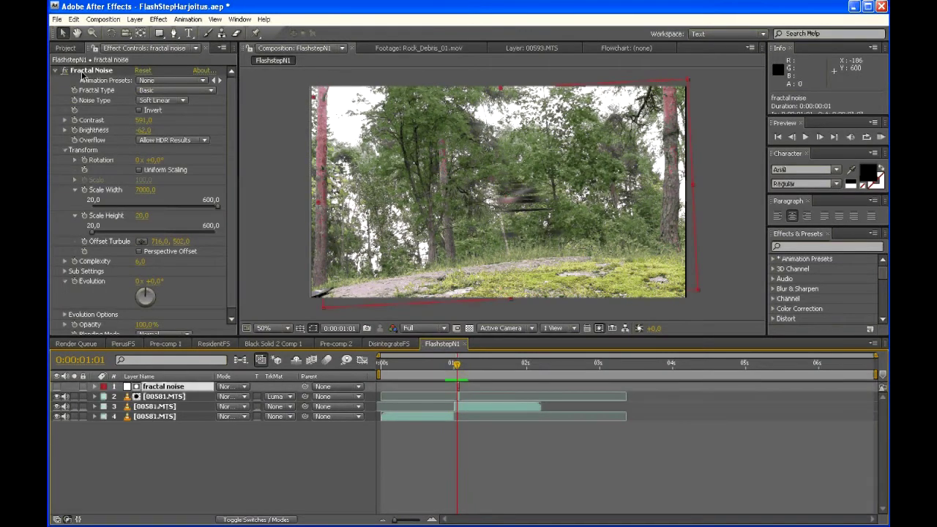
pyautogui.click(157, 396)
pyautogui.rightClick(150, 385)
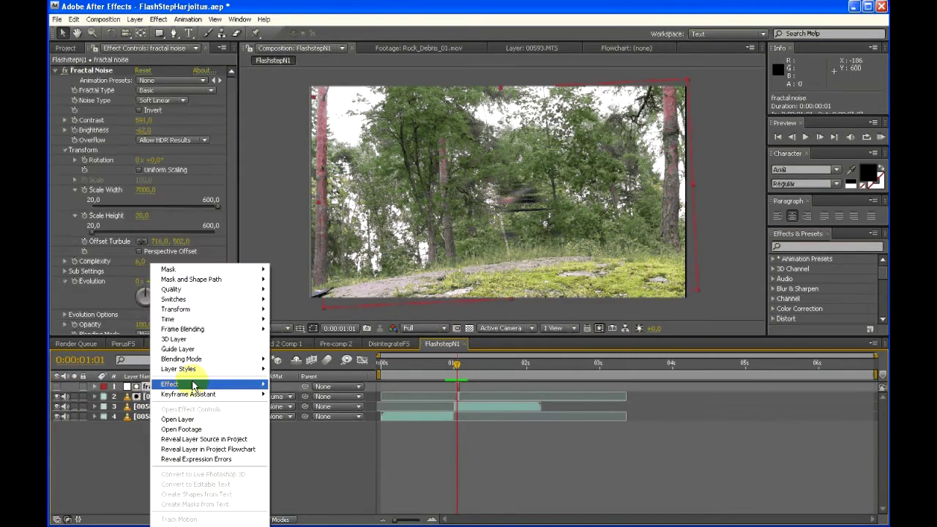
pyautogui.moveTo(192, 386)
pyautogui.moveTo(329, 174)
pyautogui.click(428, 255)
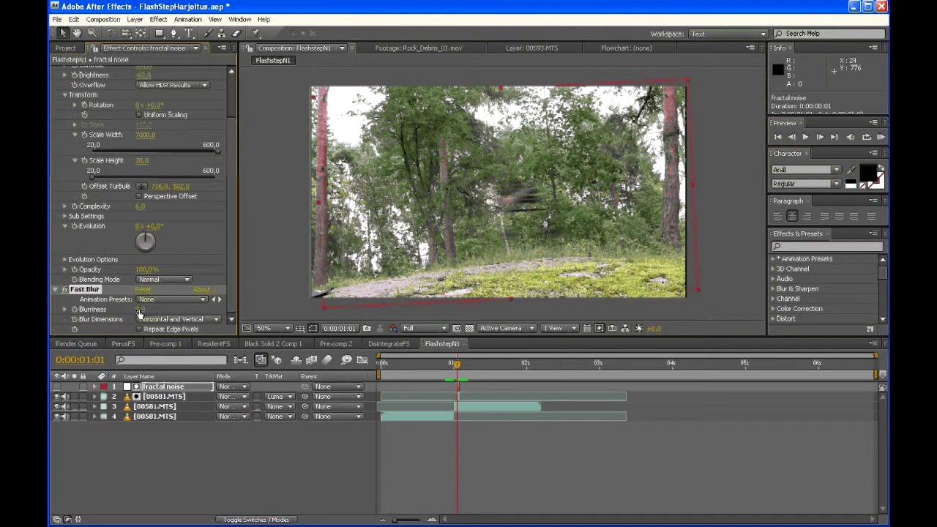
# Step: Try a Fast Blur blurriness of 2 on the fractal noise layer and inspect the streak edges up close
pyautogui.click(143, 311)
pyautogui.write('2')
pyautogui.scroll(1, 487, 255)
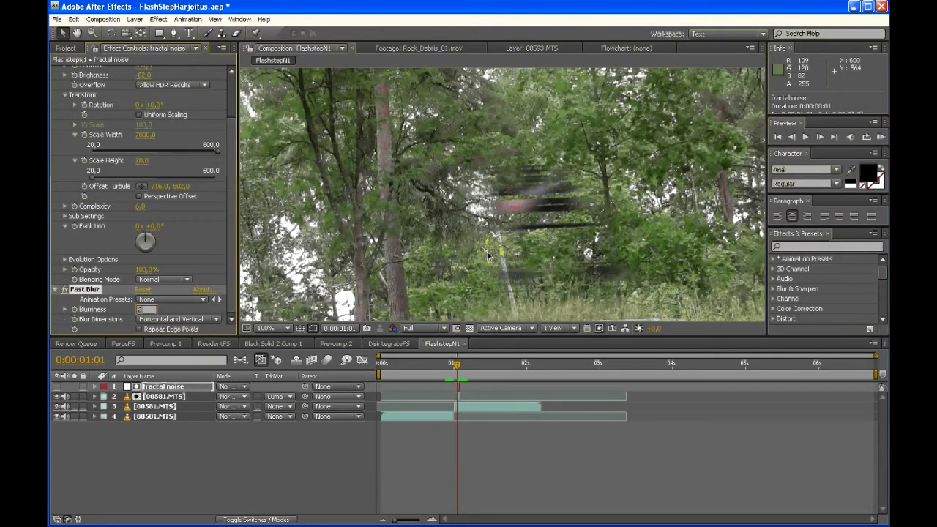
pyautogui.press('Return')
pyautogui.scroll(1, 528, 254)
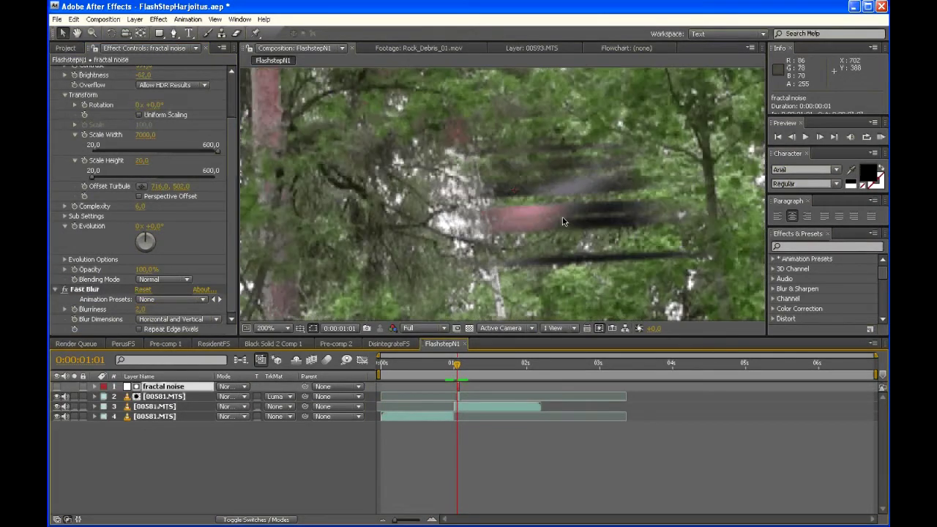
# Step: Set the Fast Blur blurriness on the fractal noise layer to 1 and preview the flash-step moment
pyautogui.click(142, 309)
pyautogui.write('1')
pyautogui.click(178, 434)
pyautogui.scroll(-1, 496, 246)
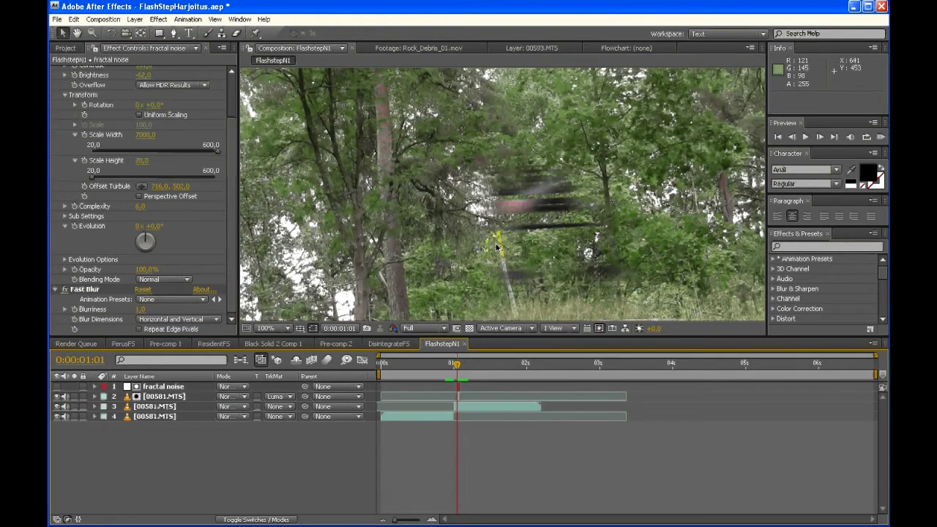
pyautogui.scroll(-1, 496, 249)
pyautogui.moveTo(456, 363)
pyautogui.mouseDown()
pyautogui.moveTo(444, 367)
pyautogui.moveTo(464, 368)
pyautogui.moveTo(445, 366)
pyautogui.moveTo(455, 366)
pyautogui.mouseUp()
pyautogui.press('space')
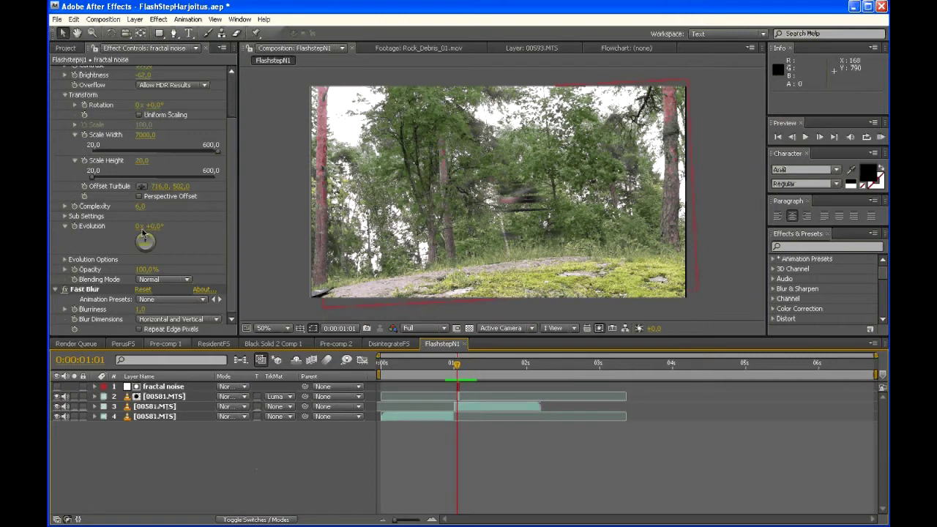
# Step: Add Dust_Wave_03.mov as the top layer with its start trimmed to 0:00:01:01, and position it at 782, 300
pyautogui.click(65, 48)
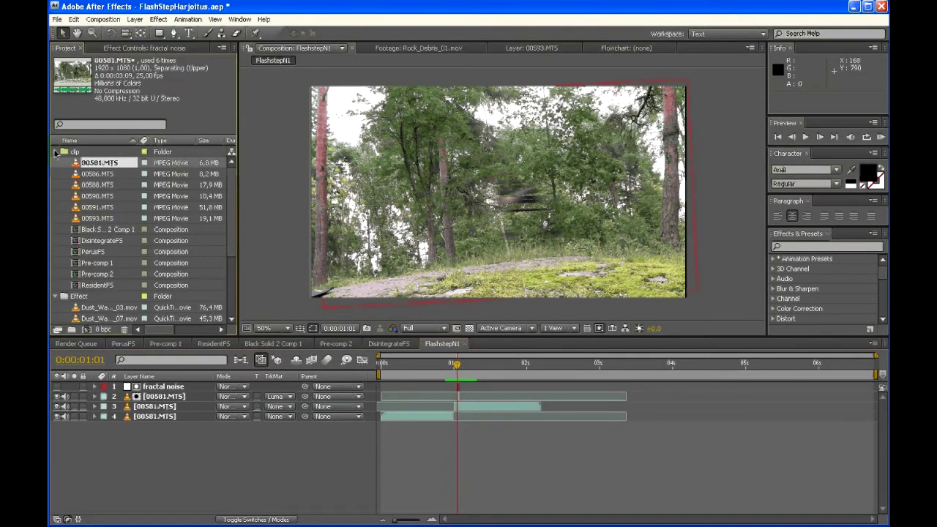
pyautogui.click(106, 162)
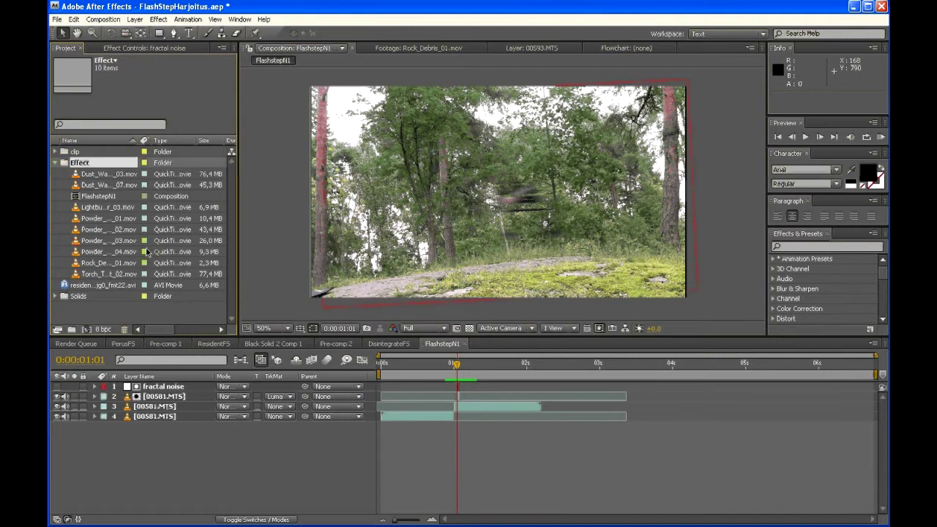
pyautogui.click(91, 175)
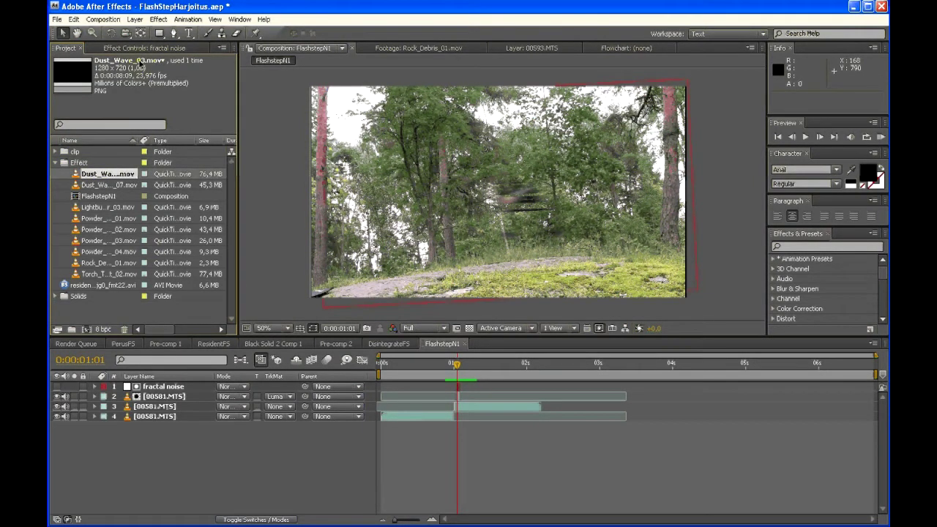
pyautogui.click(96, 176)
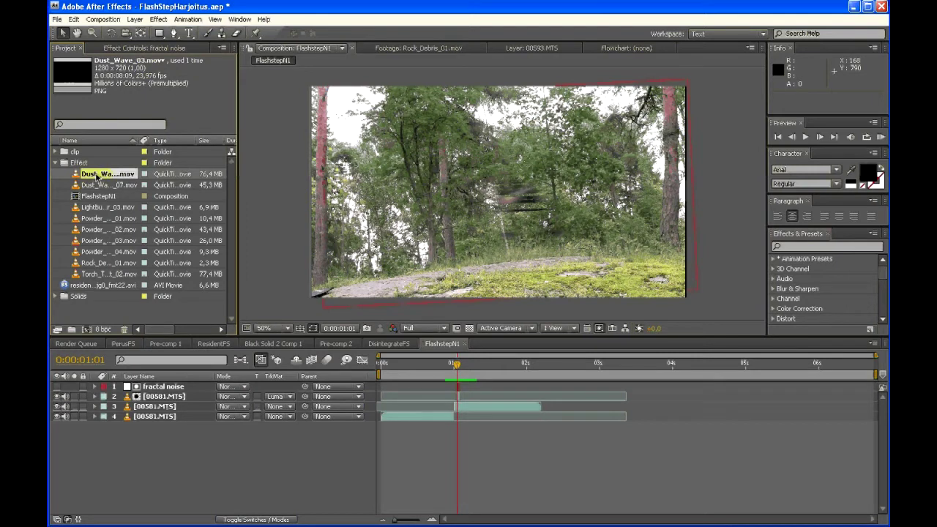
pyautogui.moveTo(96, 174)
pyautogui.mouseDown()
pyautogui.moveTo(389, 417)
pyautogui.moveTo(451, 384)
pyautogui.moveTo(468, 388)
pyautogui.moveTo(450, 384)
pyautogui.mouseUp()
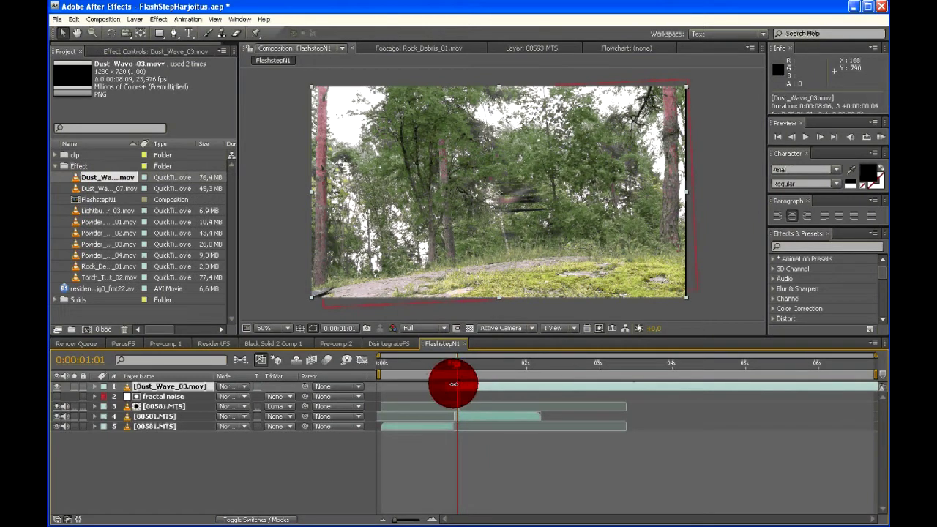
pyautogui.moveTo(463, 273); pyautogui.dragTo(504, 256)
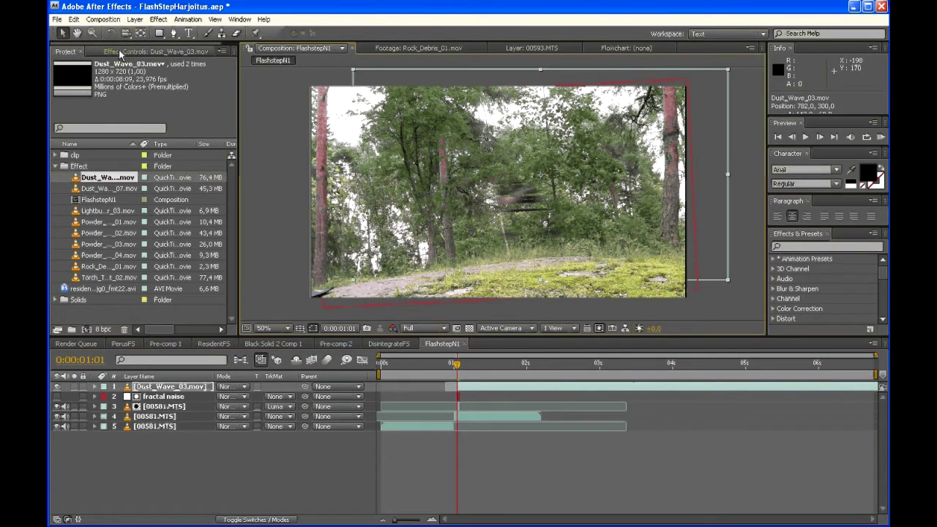
# Step: Mask the whole dust wave layer with a 10-pixel feather and a mask expansion of -21 pixels, and nudge the layer slightly up and sideways
pyautogui.doubleClick(158, 33)
pyautogui.press('f')
pyautogui.press('m')
pyautogui.press('m')
pyautogui.click(220, 441)
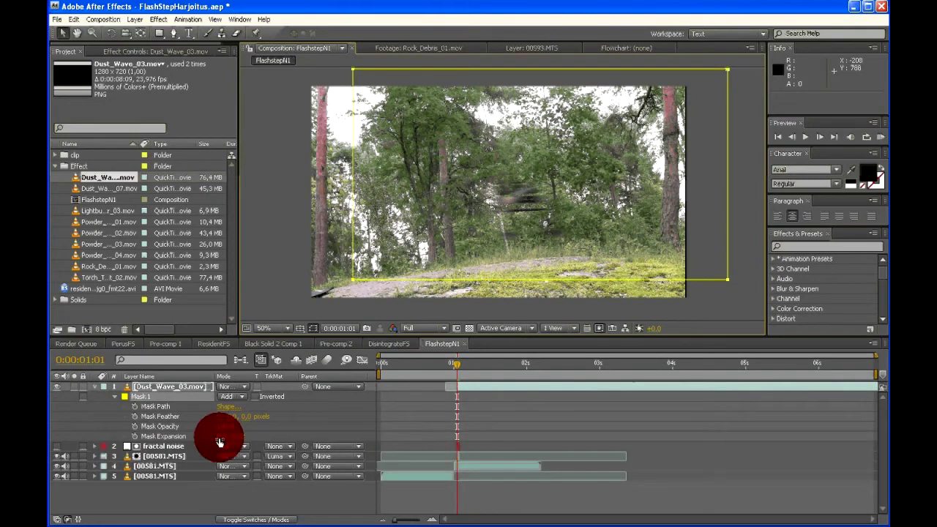
pyautogui.moveTo(218, 438); pyautogui.dragTo(256, 420)
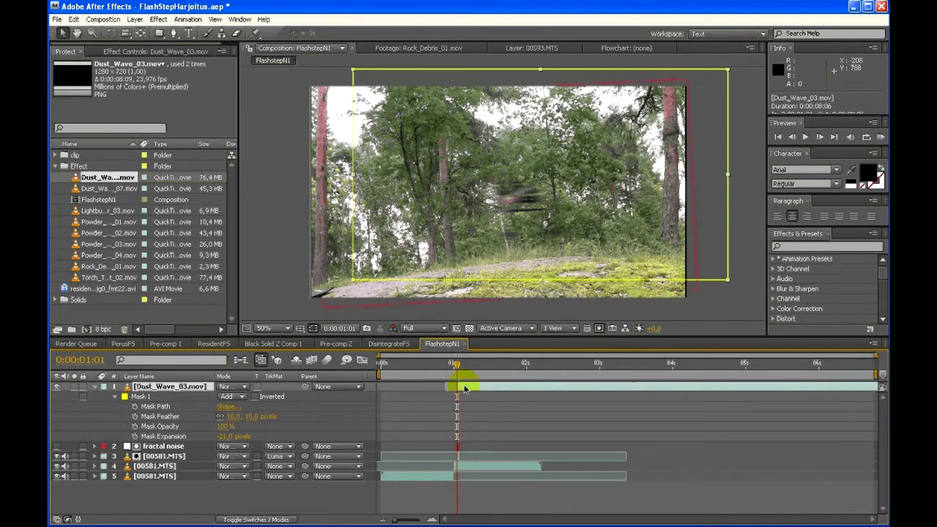
pyautogui.moveTo(479, 227)
pyautogui.mouseDown()
pyautogui.moveTo(473, 232)
pyautogui.moveTo(492, 224)
pyautogui.mouseUp()
pyautogui.click(82, 406)
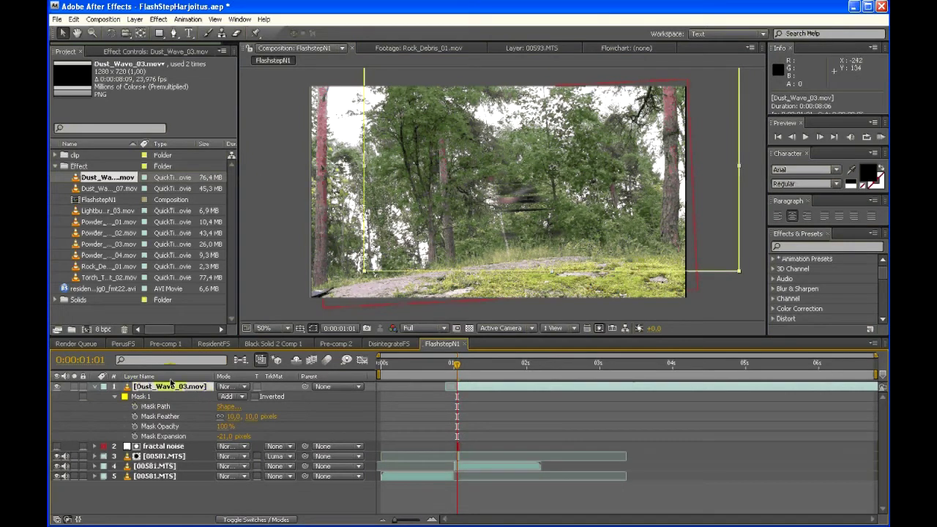
pyautogui.click(157, 34)
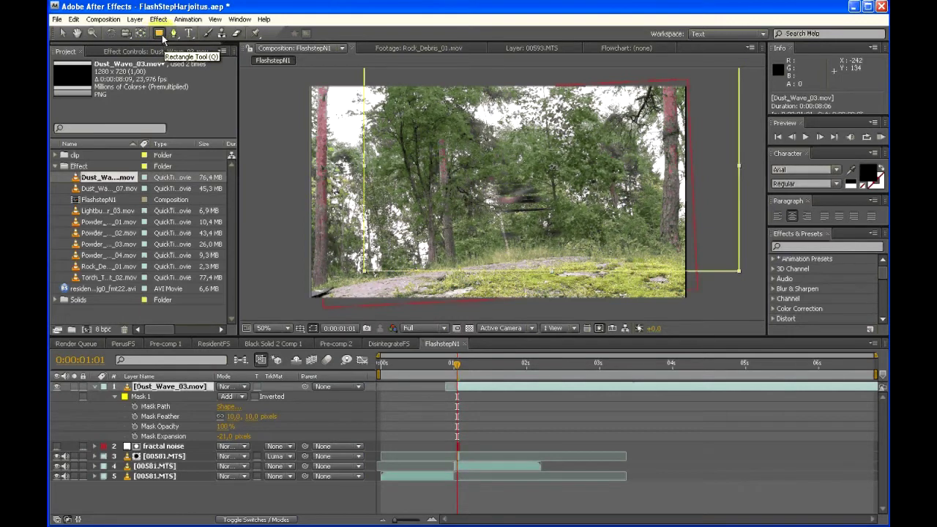
pyautogui.press('q')
pyautogui.press('q')
pyautogui.press('q')
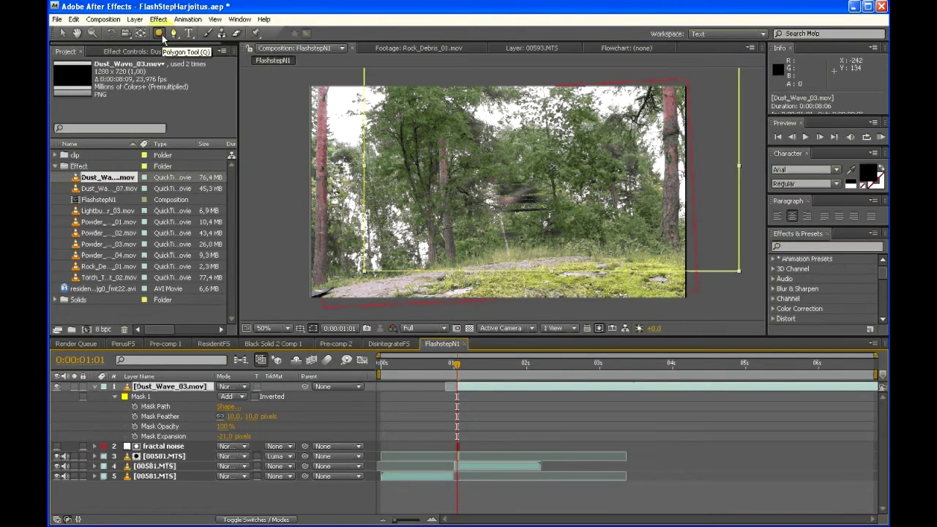
pyautogui.press('q')
pyautogui.press('q')
pyautogui.press('q')
pyautogui.press('q')
pyautogui.press('q')
pyautogui.press('q')
pyautogui.press('q')
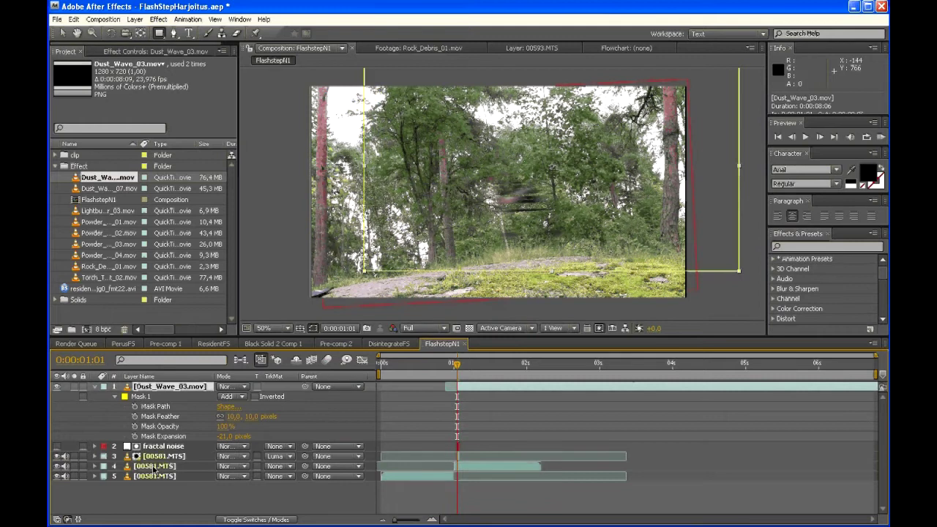
pyautogui.press('v')
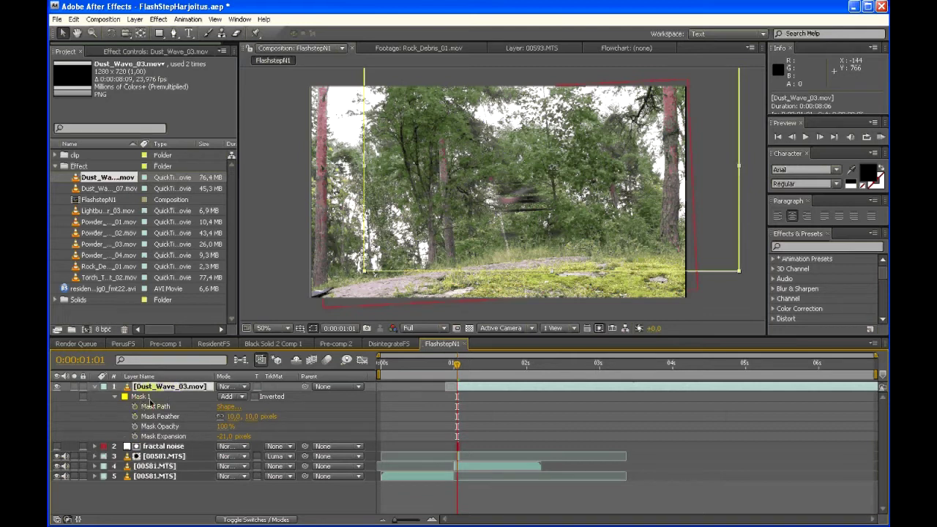
pyautogui.moveTo(221, 435); pyautogui.dragTo(208, 440)
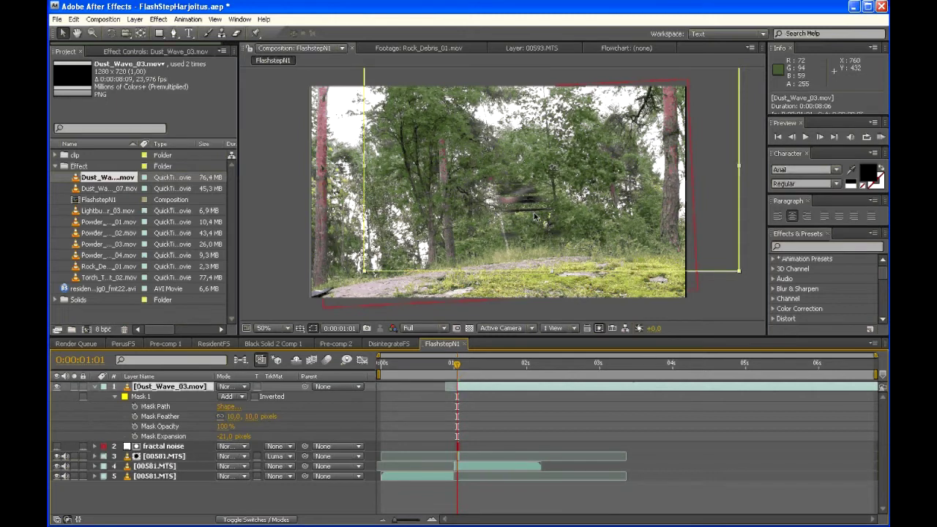
# Step: Shift the Dust_Wave_03.mov layer a few frames earlier in time and position it at 850, 270
pyautogui.click(462, 367)
pyautogui.moveTo(462, 368); pyautogui.dragTo(468, 386)
pyautogui.moveTo(487, 231); pyautogui.dragTo(491, 235)
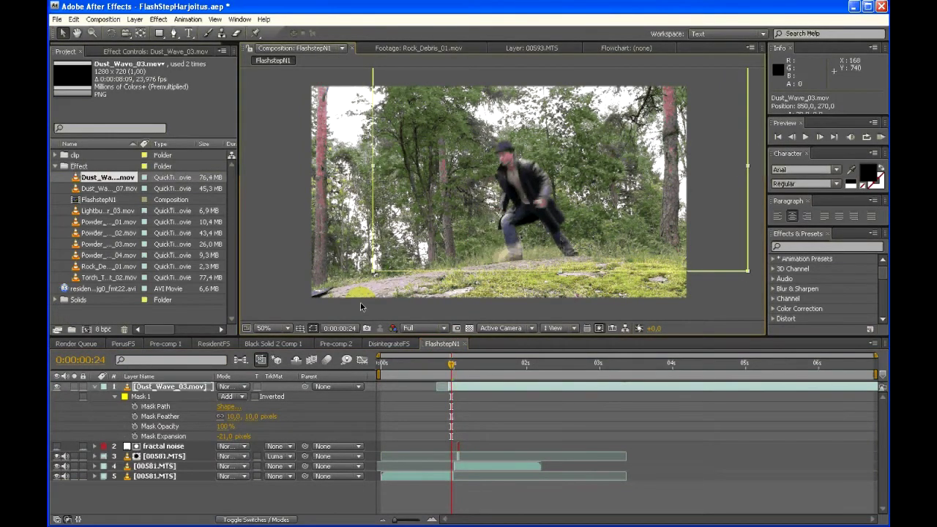
# Step: Scale the dust wave layer to 77% and move it down onto the ground beneath the man's feet
pyautogui.press('s')
pyautogui.moveTo(244, 396); pyautogui.dragTo(226, 402)
pyautogui.moveTo(528, 216); pyautogui.dragTo(518, 238)
pyautogui.press('w')
# Step: End the work area at about 2 seconds and preview the dust wave starting from 0:00:00:23
pyautogui.moveTo(451, 363); pyautogui.dragTo(523, 366)
pyautogui.press('n')
pyautogui.moveTo(448, 368)
pyautogui.mouseDown()
pyautogui.moveTo(476, 367)
pyautogui.moveTo(448, 368)
pyautogui.mouseUp()
pyautogui.click(445, 367)
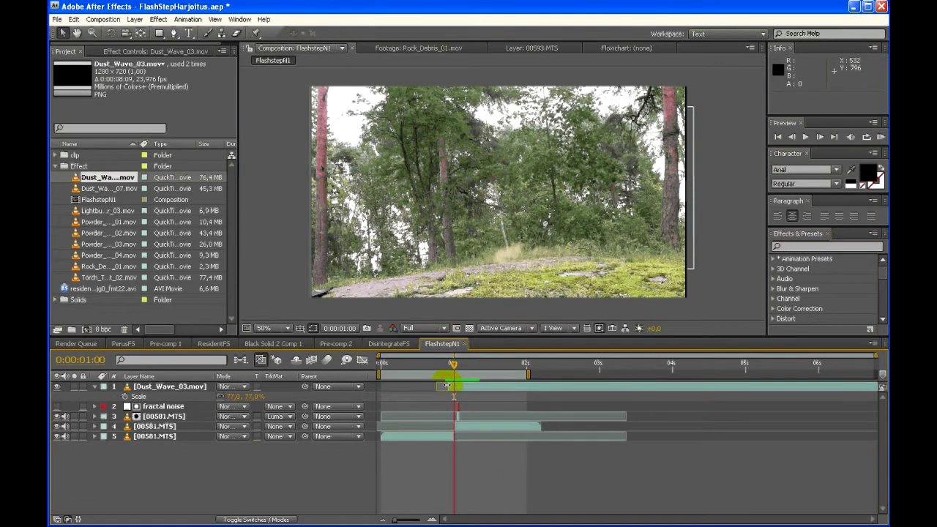
pyautogui.click(447, 366)
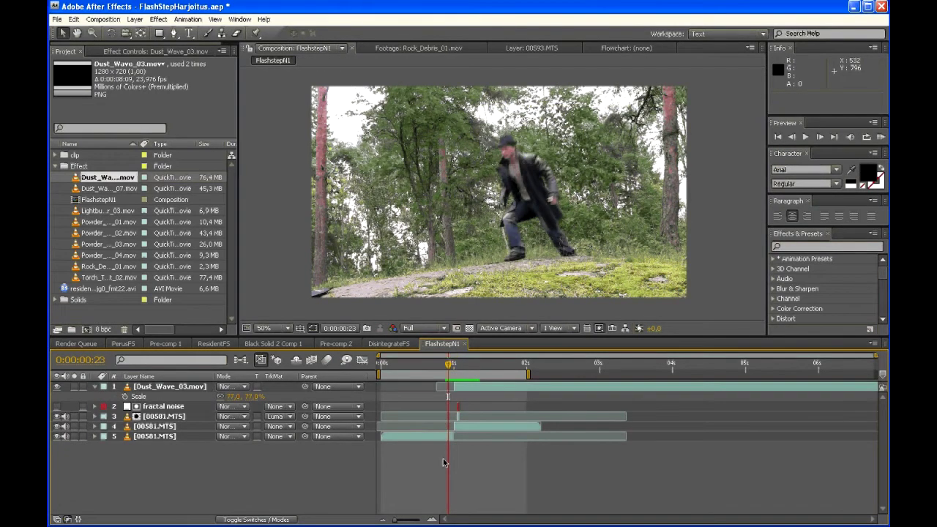
pyautogui.press('space')
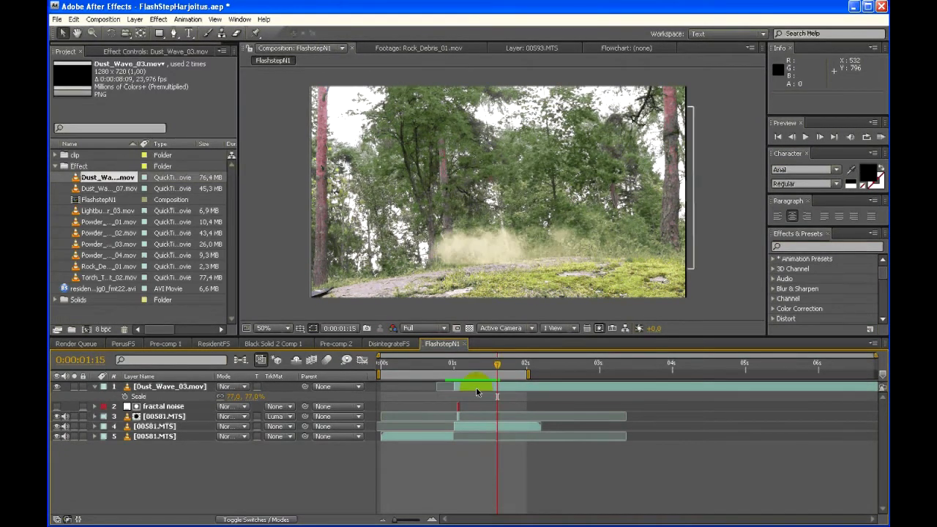
# Step: Move the dust wave layer to 818, 364 and preview the disappearance from 0:00:00:23
pyautogui.click(476, 387)
pyautogui.click(447, 363)
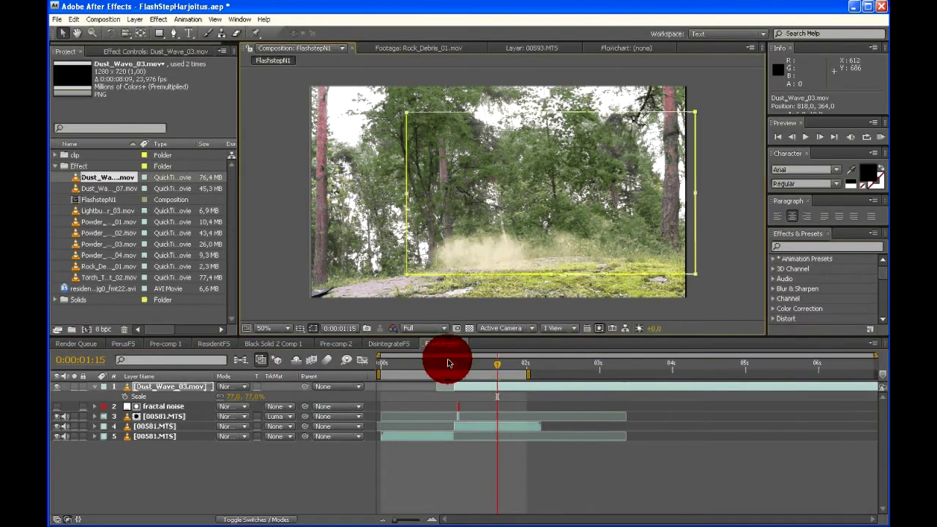
pyautogui.press('space')
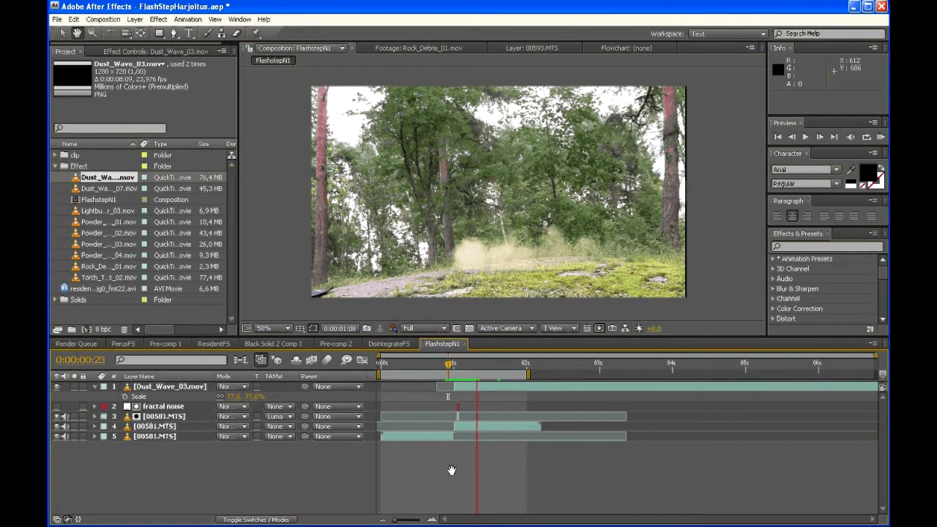
pyautogui.press('space')
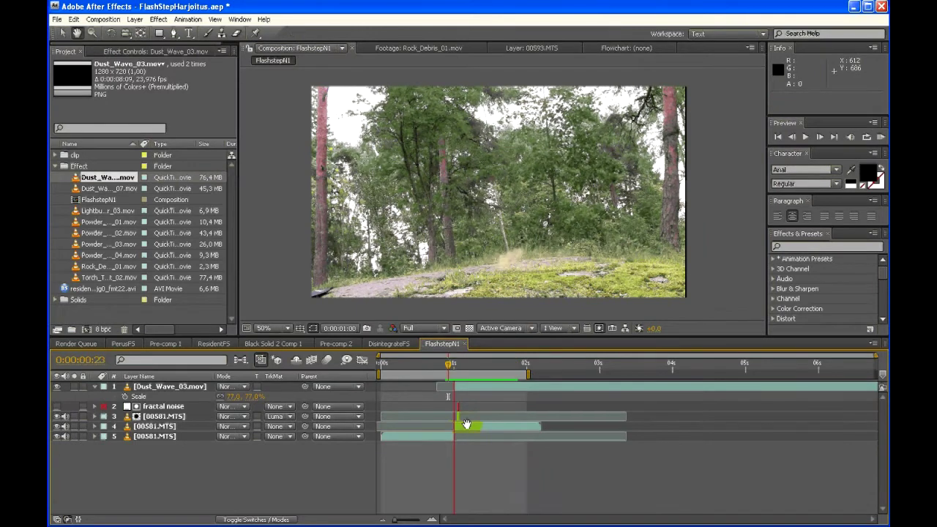
pyautogui.press('space')
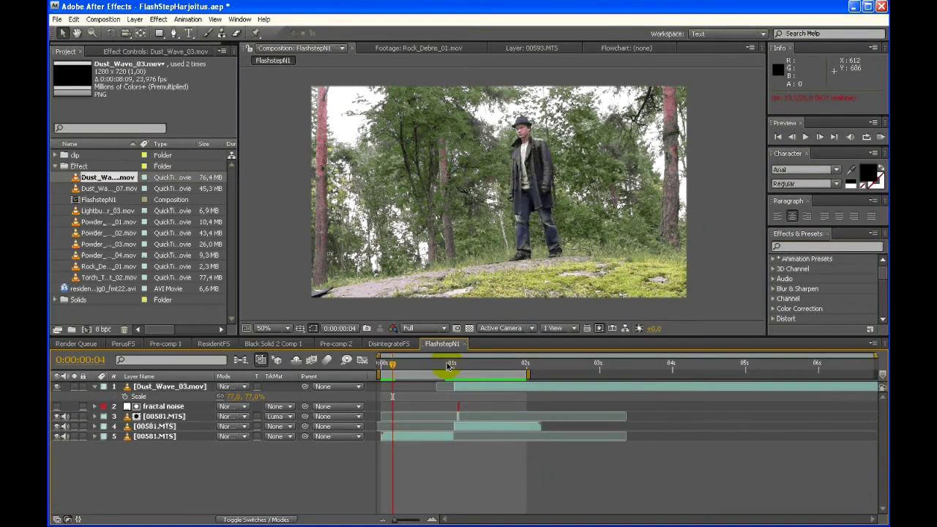
# Step: Go to 0:00:01:01, collapse the layer properties, and pre-compose all five layers as Pre-comp 3 with all attributes moved into it
pyautogui.moveTo(447, 366)
pyautogui.mouseDown()
pyautogui.moveTo(523, 369)
pyautogui.moveTo(449, 369)
pyautogui.moveTo(456, 367)
pyautogui.mouseUp()
pyautogui.click(453, 367)
pyautogui.press('u')
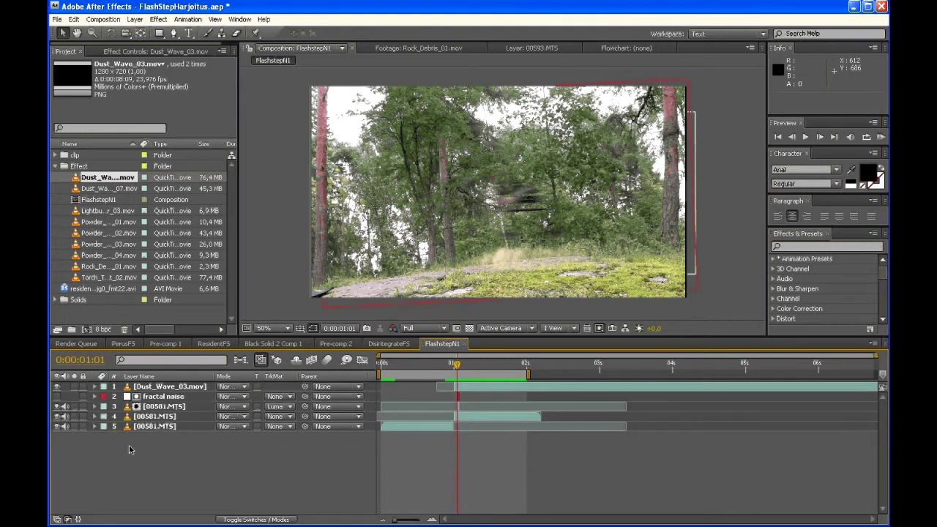
pyautogui.moveTo(172, 444); pyautogui.dragTo(168, 406)
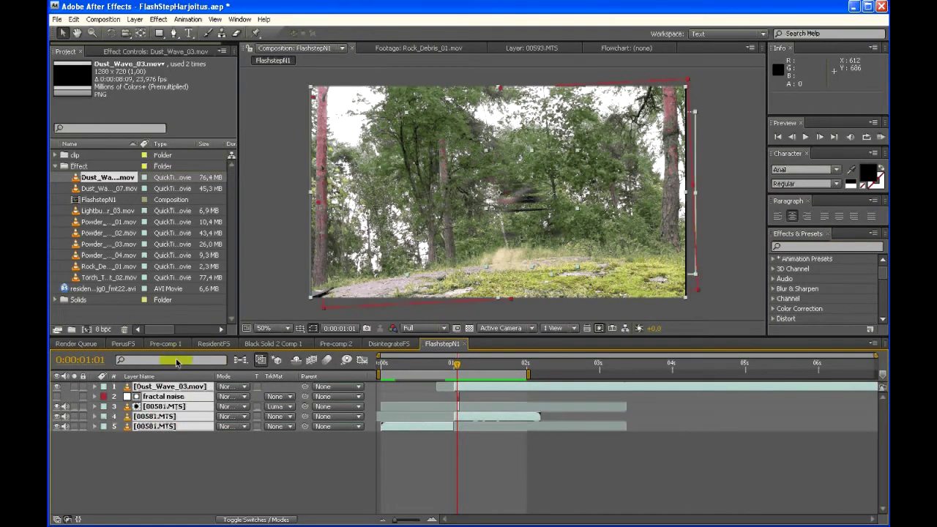
pyautogui.click(173, 426)
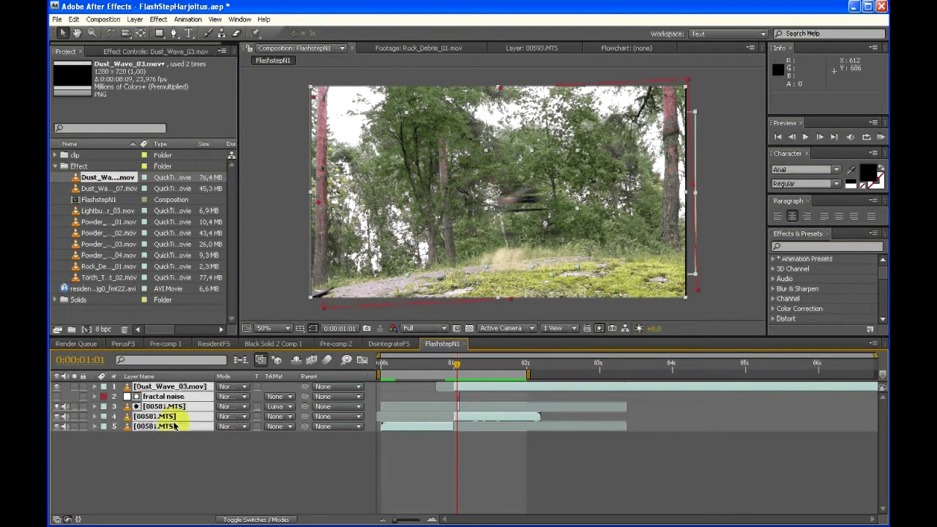
pyautogui.click(135, 19)
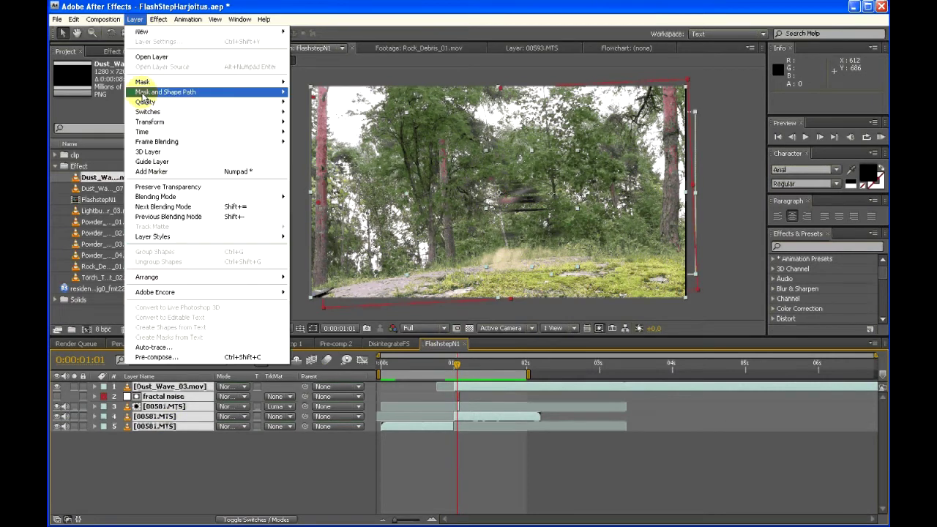
pyautogui.click(172, 358)
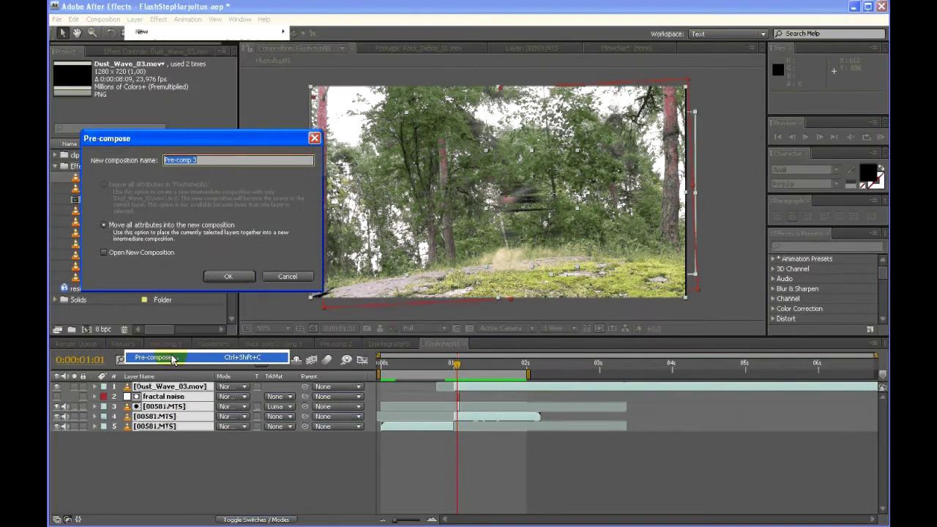
pyautogui.click(139, 226)
pyautogui.click(222, 281)
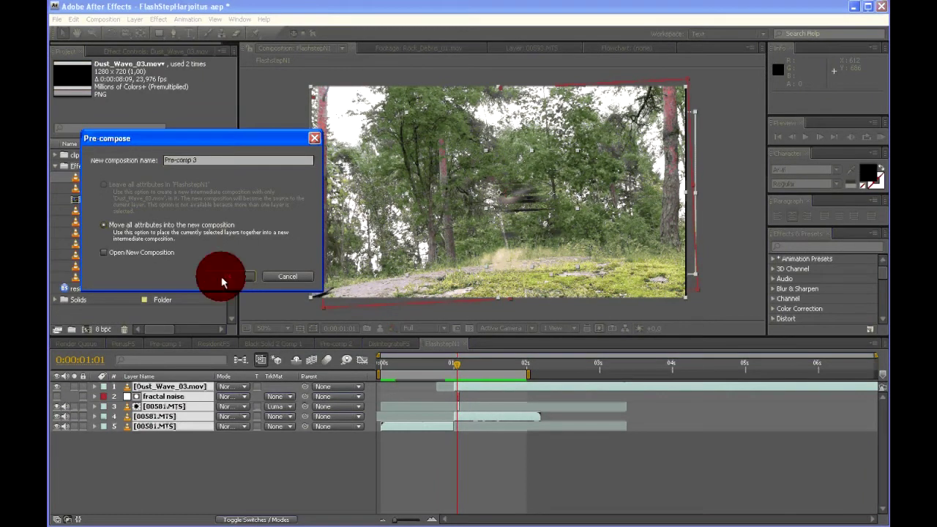
# Step: Apply the Slider Control expression effect to the Pre-comp 3 layer
pyautogui.rightClick(459, 385)
pyautogui.moveTo(479, 384)
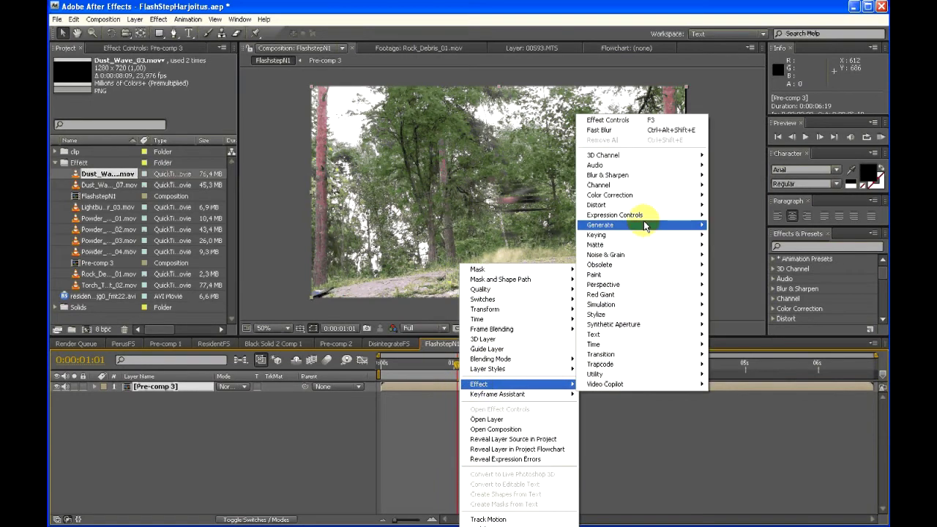
pyautogui.moveTo(644, 217)
pyautogui.click(745, 265)
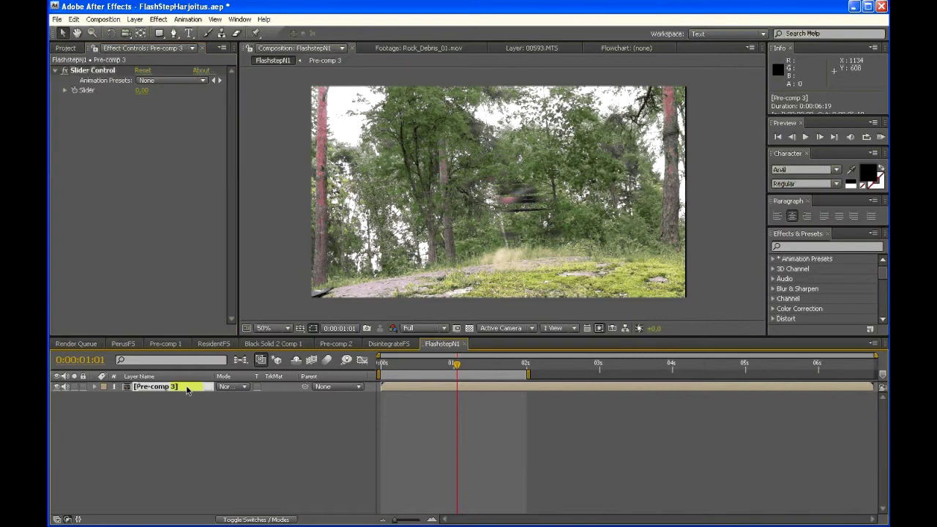
pyautogui.press('p')
pyautogui.keyDown('alt'); pyautogui.click(125, 396); pyautogui.keyUp('alt')
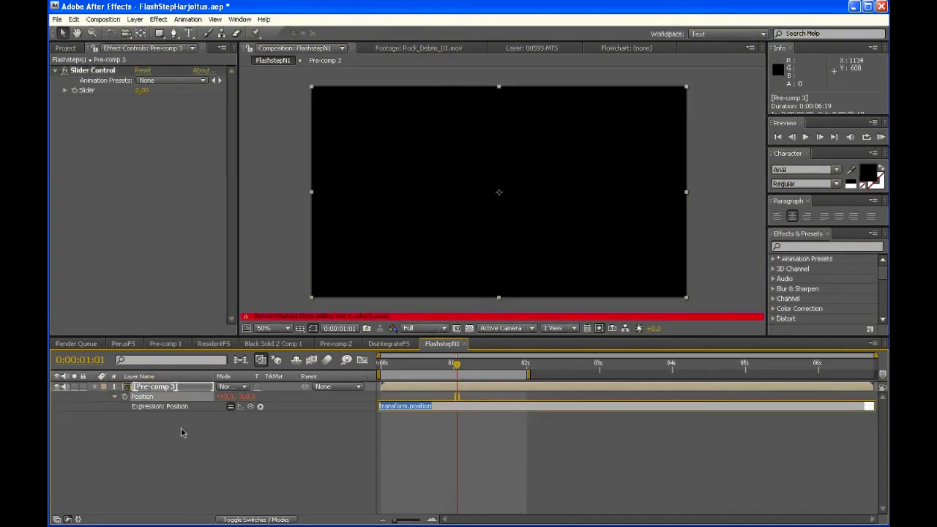
pyautogui.click(181, 427)
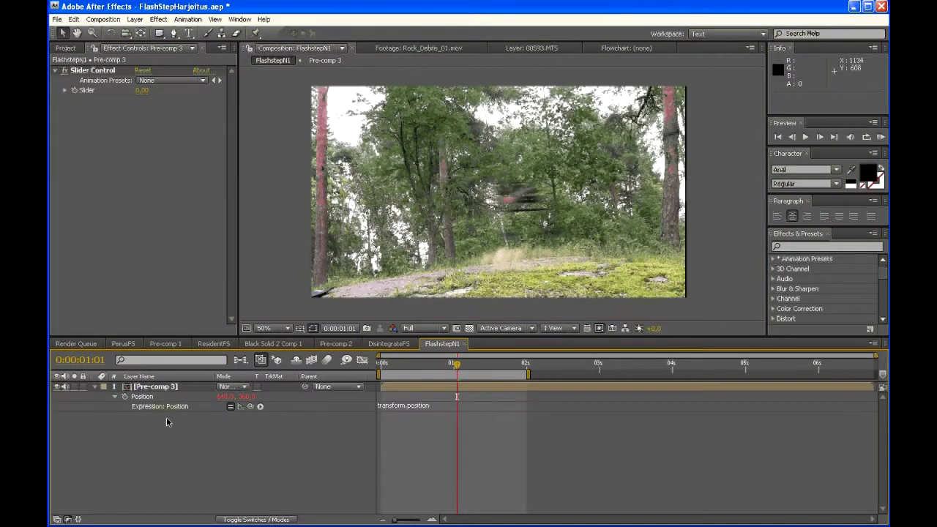
pyautogui.keyDown('alt'); pyautogui.click(125, 397); pyautogui.keyUp('alt')
pyautogui.click(143, 386)
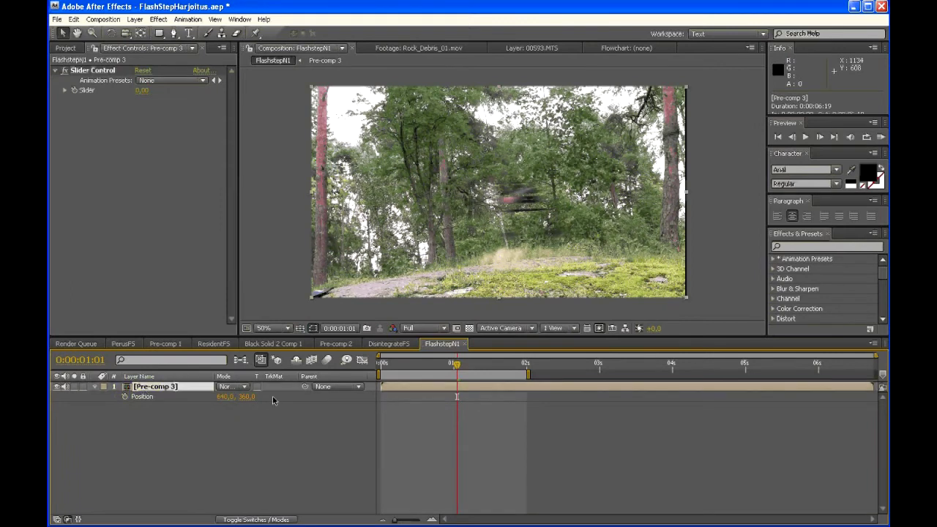
# Step: Give Pre-comp 3's Position the expression wiggle(6,effect("Slider Control")("Slider")), linking the wiggle amount to the slider
pyautogui.press('p')
pyautogui.press('p')
pyautogui.keyDown('alt'); pyautogui.click(125, 399); pyautogui.keyUp('alt')
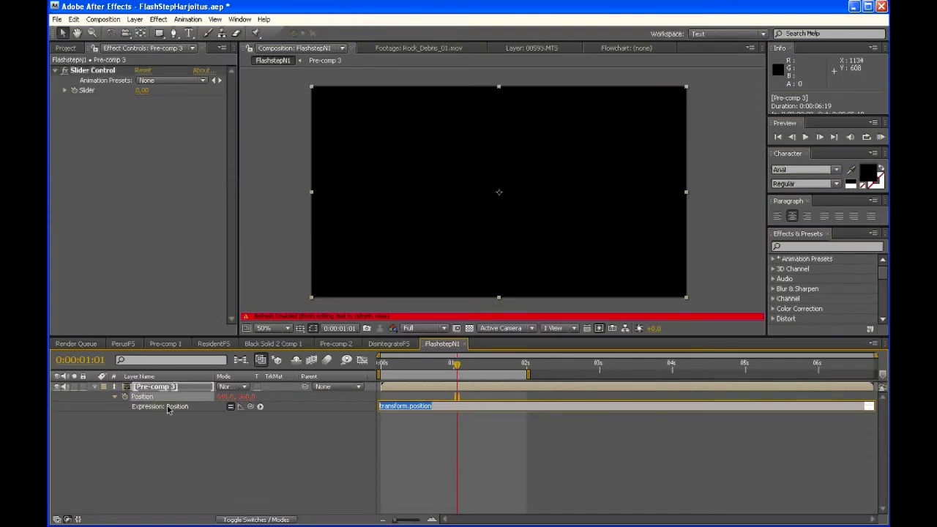
pyautogui.write('wiggle(6,')
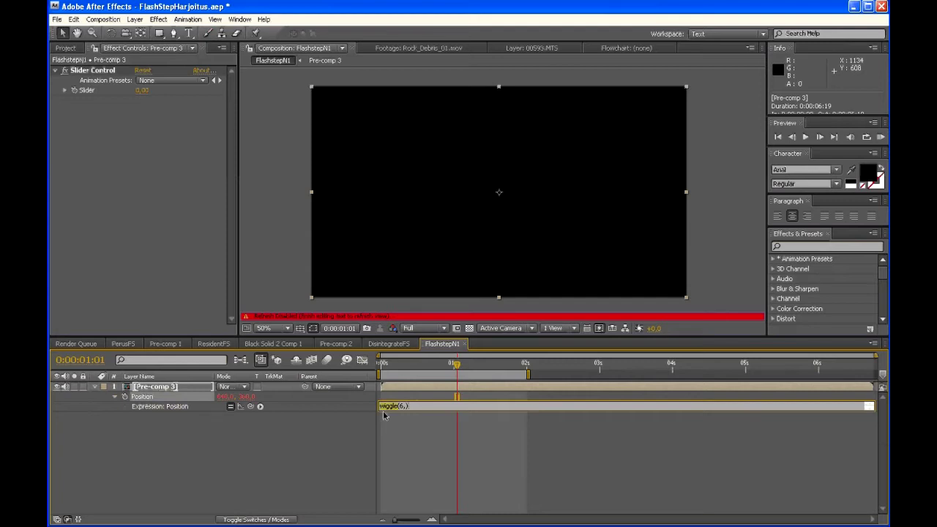
pyautogui.click(405, 407)
pyautogui.click(405, 406)
pyautogui.moveTo(250, 407); pyautogui.dragTo(112, 92)
pyautogui.moveTo(398, 406); pyautogui.dragTo(498, 406)
pyautogui.click(294, 438)
pyautogui.click(445, 361)
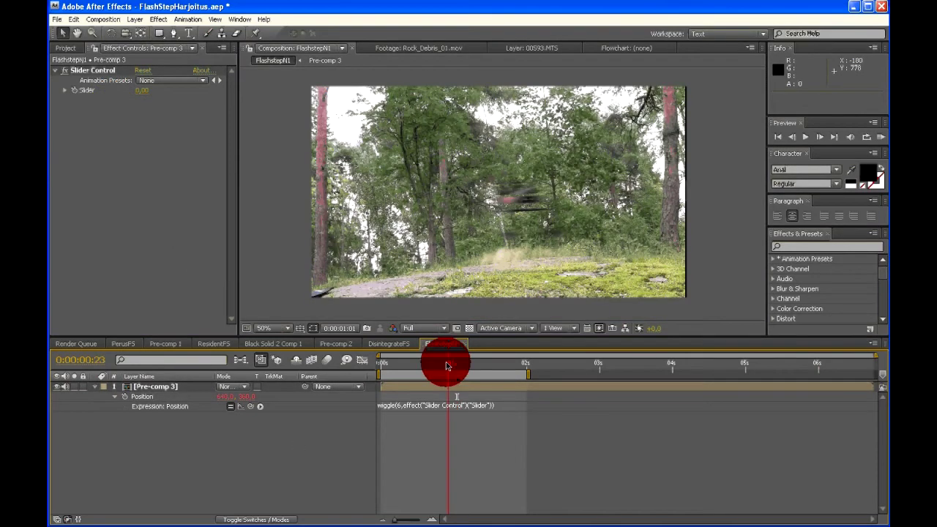
pyautogui.moveTo(446, 361)
pyautogui.mouseDown()
pyautogui.moveTo(387, 363)
pyautogui.moveTo(424, 363)
pyautogui.moveTo(413, 369)
pyautogui.mouseUp()
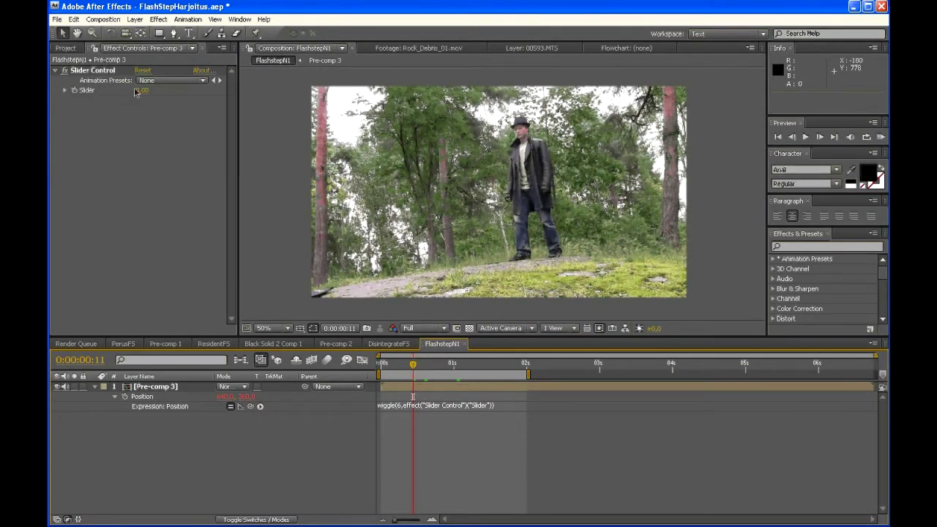
pyautogui.click(137, 91)
pyautogui.write('0')
pyautogui.click(146, 120)
pyautogui.click(403, 407)
pyautogui.click(404, 406)
pyautogui.moveTo(405, 405); pyautogui.dragTo(494, 407)
pyautogui.click(415, 344)
# Step: Lower the composition preview resolution to Third and set the Slider Control value to 5
pyautogui.click(423, 328)
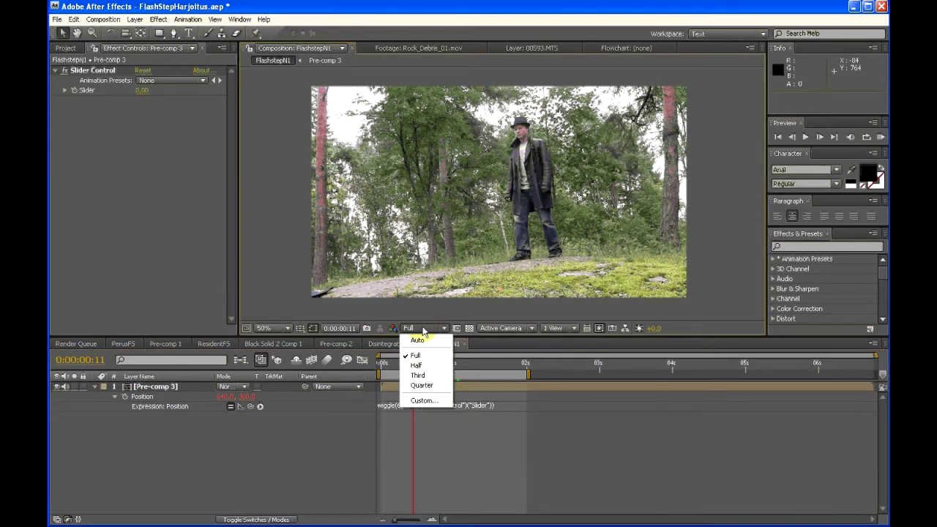
pyautogui.click(422, 376)
pyautogui.click(412, 363)
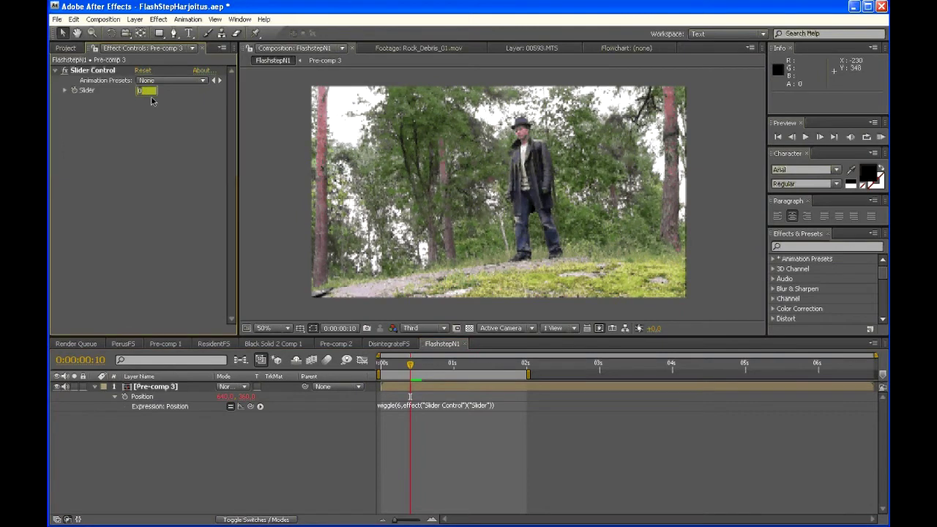
pyautogui.write('5')
pyautogui.press('Return')
# Step: Preview the position shake from near the start of the composition, and scrub ahead to 0:00:00:24
pyautogui.click(382, 362)
pyautogui.press('space')
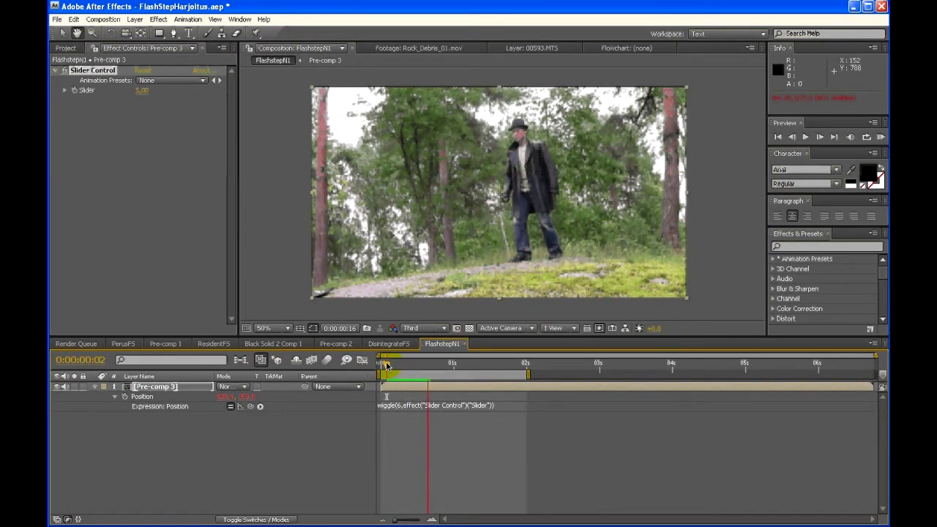
pyautogui.click(381, 363)
pyautogui.press('space')
pyautogui.click(389, 364)
pyautogui.moveTo(388, 364); pyautogui.dragTo(453, 369)
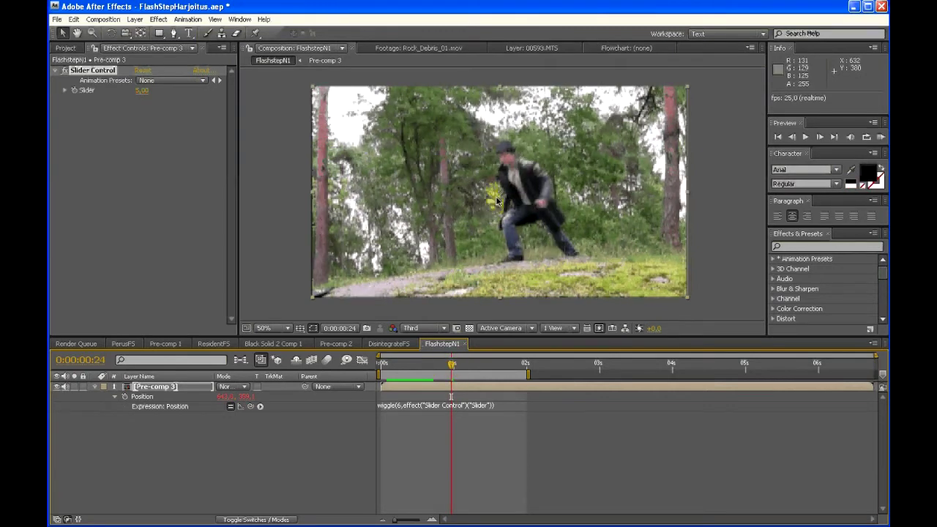
# Step: Start keyframing the Slider at 0:00:00:24, just before the figure vanishes, and set it to 60 at 0:00:01:01
pyautogui.press('pagedown')
pyautogui.press('pageup')
pyautogui.press('pagedown')
pyautogui.press('pageup')
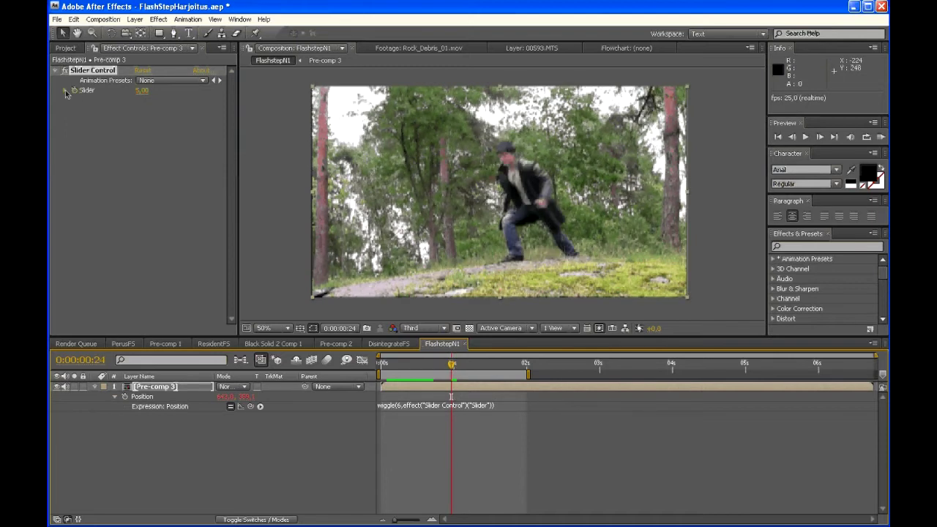
pyautogui.press('pagedown')
pyautogui.press('pagedown')
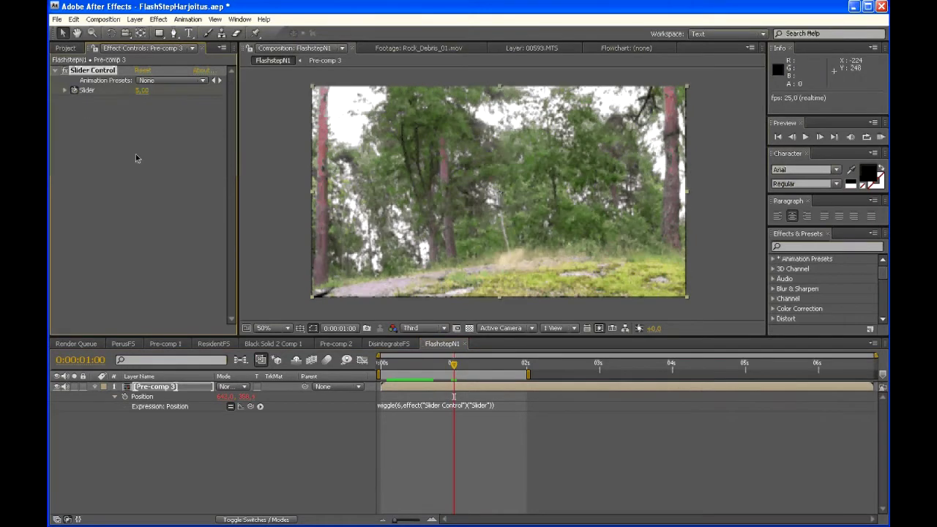
pyautogui.click(141, 90)
pyautogui.write('3')
pyautogui.press('Return')
# Step: Keyframe the Slider back to 0 at 0:00:01:05, as the dust spreads
pyautogui.press('pagedown')
pyautogui.press('pagedown')
pyautogui.press('pagedown')
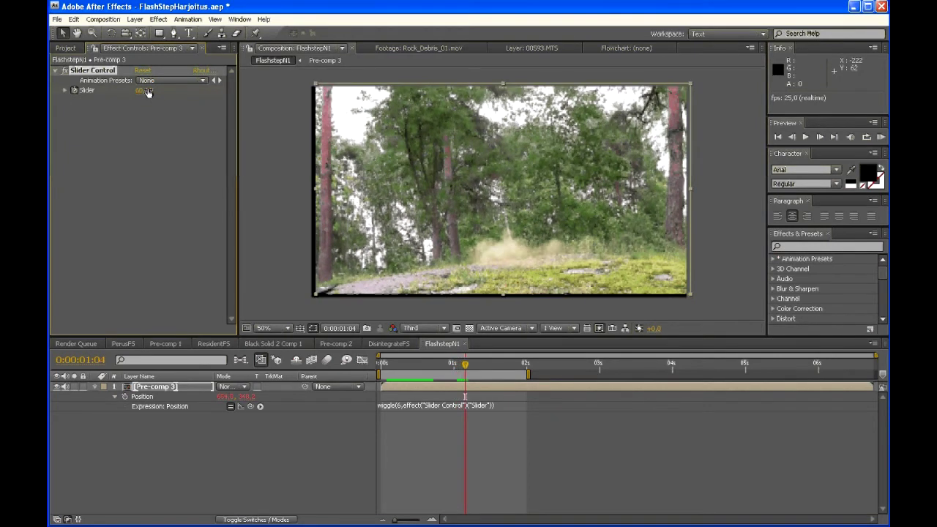
pyautogui.press('pagedown')
pyautogui.click(141, 90)
pyautogui.write('0')
pyautogui.press('Return')
pyautogui.hotkey('ctrl', 'z')
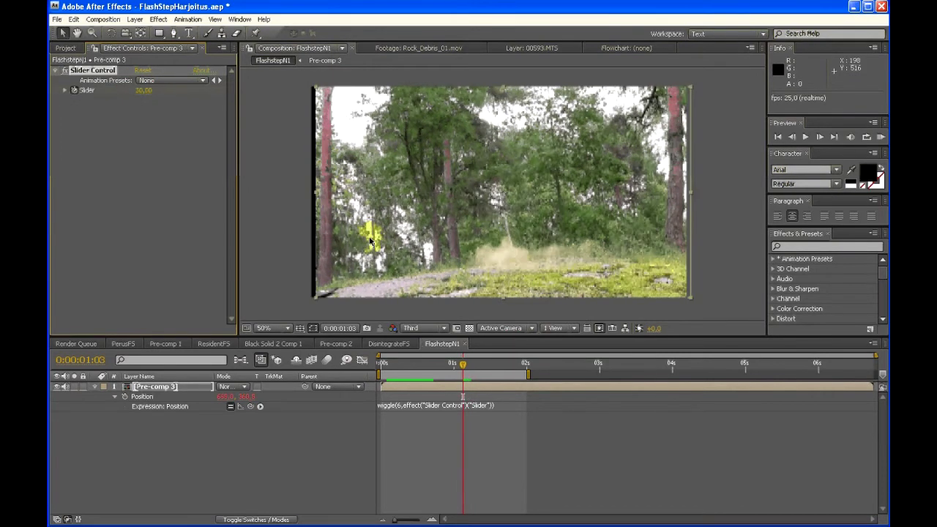
# Step: Preview the keyframed shake starting from 0:00:00:23
pyautogui.click(455, 366)
pyautogui.moveTo(455, 368); pyautogui.dragTo(450, 369)
pyautogui.press('space')
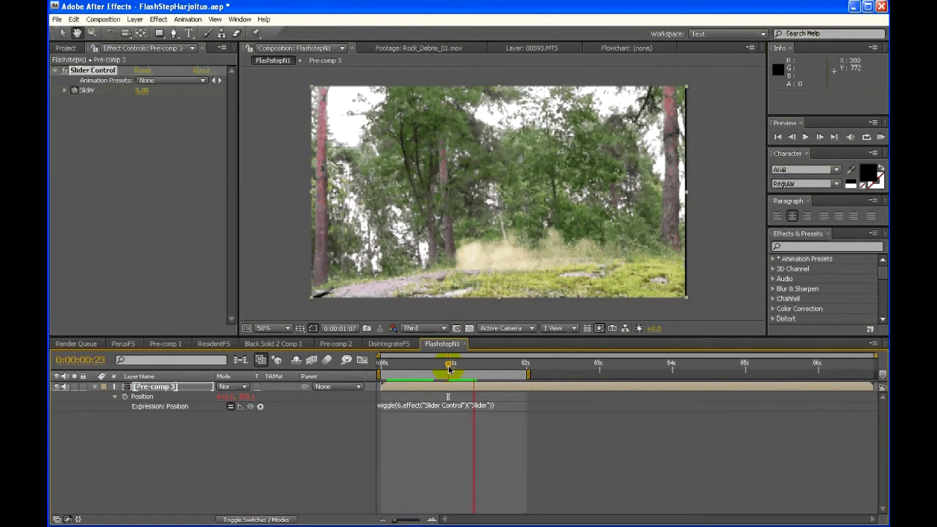
# Step: Raise the Slider keyframe at 0:00:01:01 to 90 for a stronger shake
pyautogui.click(453, 366)
pyautogui.click(456, 366)
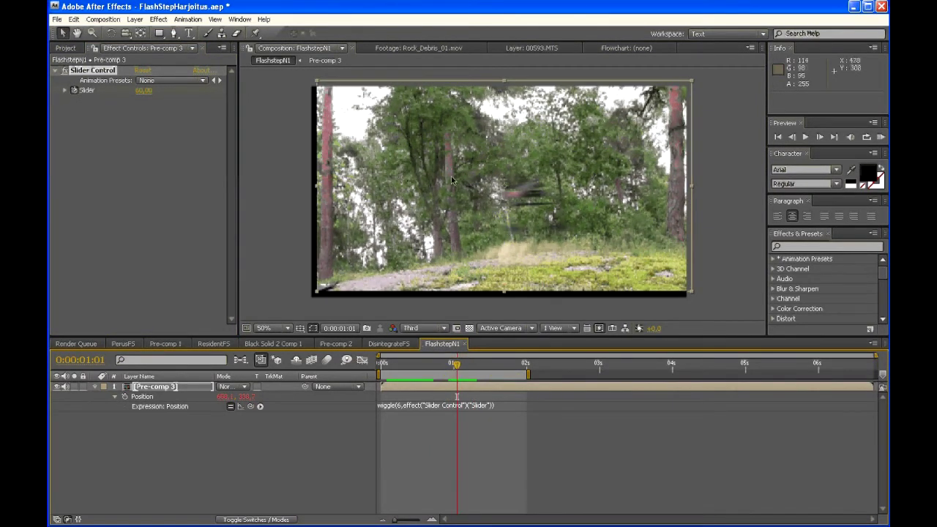
pyautogui.click(144, 90)
pyautogui.write('90')
pyautogui.press('Return')
# Step: Preview the strengthened shake around the disappearance, scrub to 0:00:01:01 and deselect the layer
pyautogui.press('KP_0')
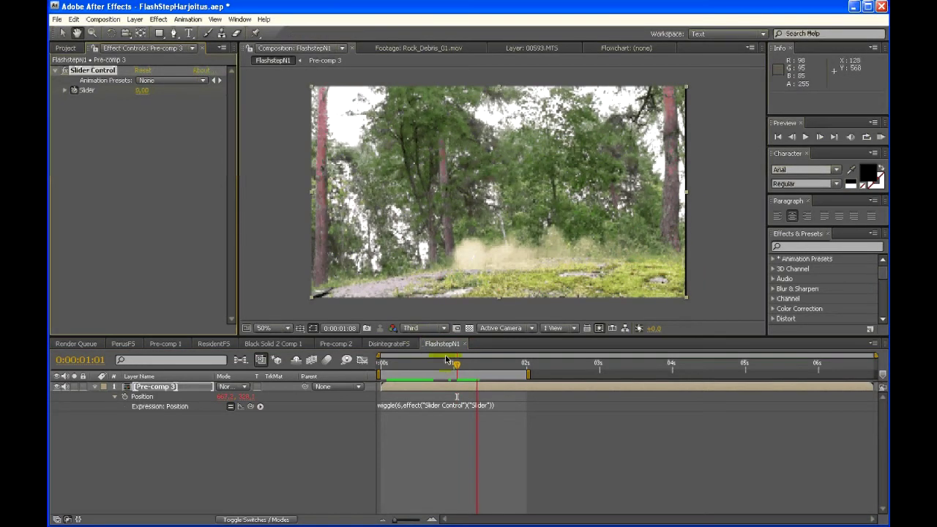
pyautogui.click(452, 365)
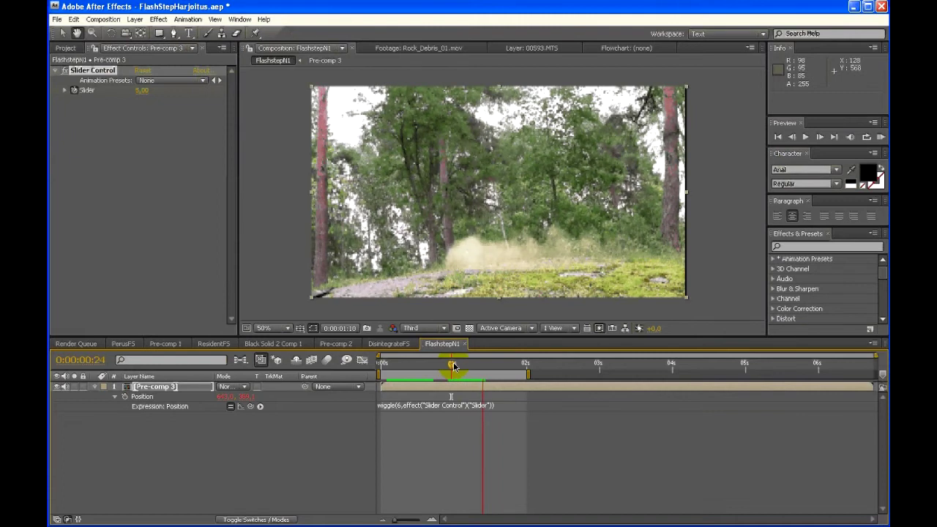
pyautogui.moveTo(451, 365); pyautogui.dragTo(455, 367)
pyautogui.click(365, 447)
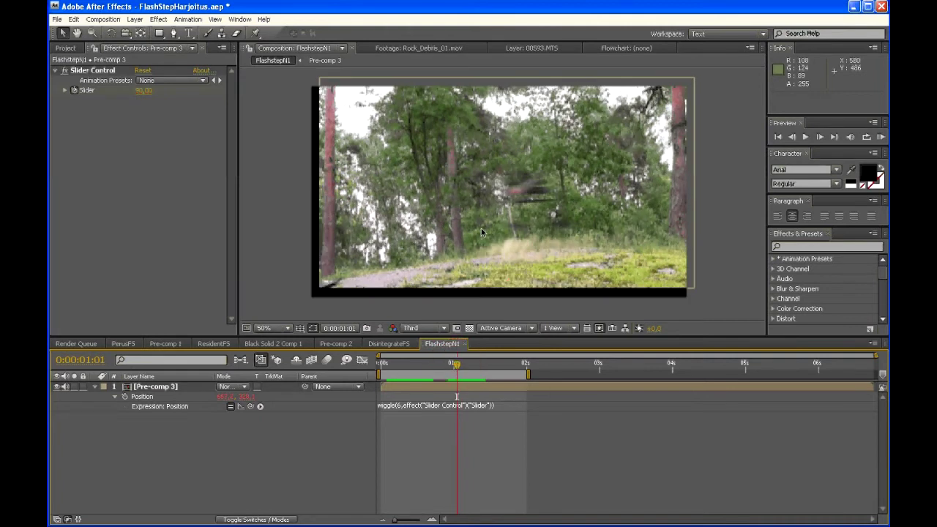
# Step: Try to enlarge Pre-comp 3 freehand to about 106% by 113% so it covers the black frame edges
pyautogui.press('space')
pyautogui.moveTo(388, 254); pyautogui.dragTo(431, 226)
pyautogui.moveTo(355, 83); pyautogui.dragTo(350, 124)
pyautogui.press('v')
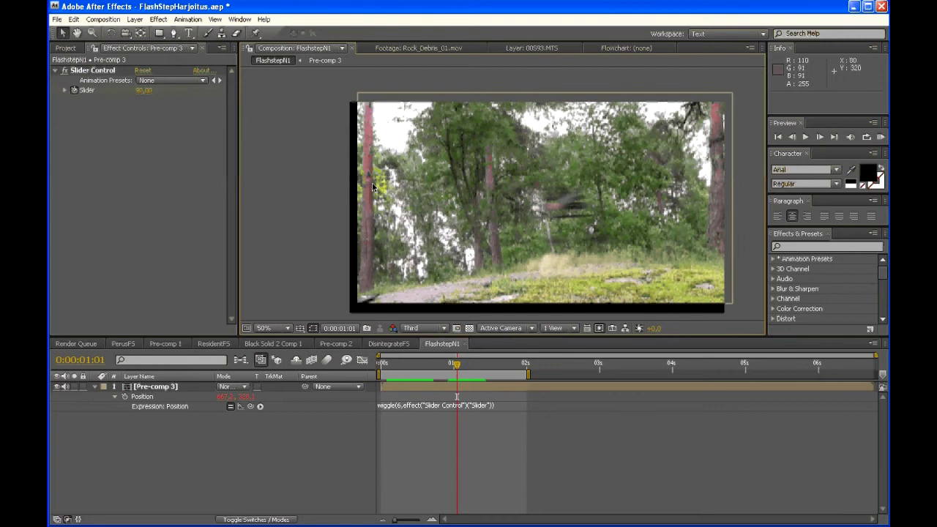
pyautogui.click(431, 226)
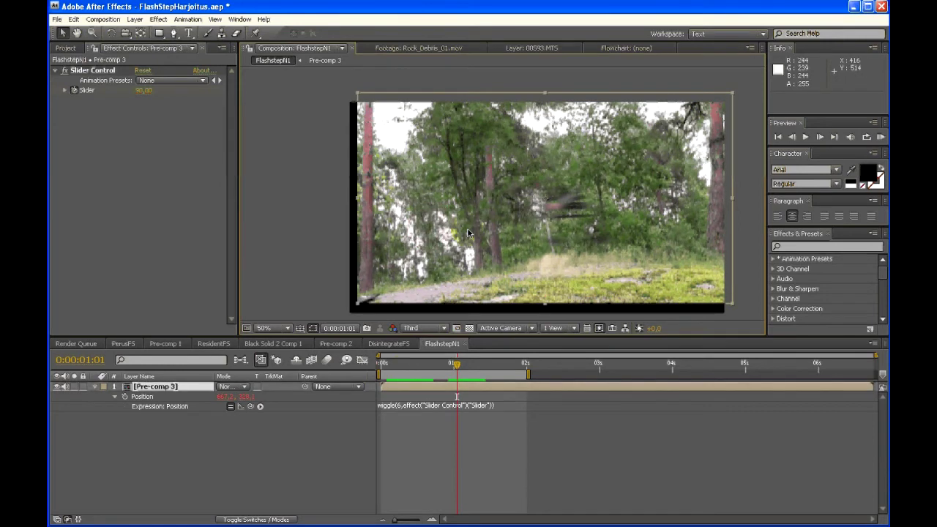
pyautogui.moveTo(357, 303); pyautogui.dragTo(345, 314)
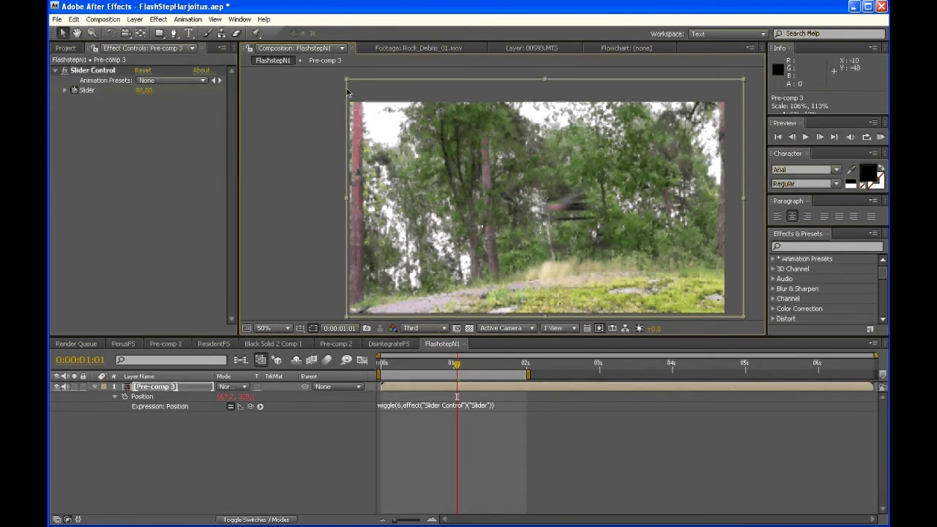
pyautogui.hotkey('ctrl', 'z')
# Step: Apply the Motion Tile effect to the Pre-comp 3 layer
pyautogui.rightClick(423, 386)
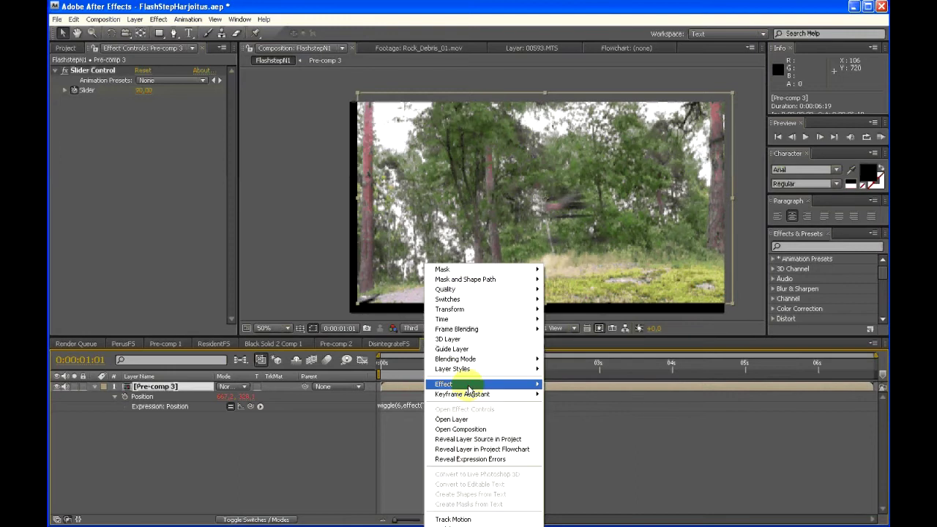
pyautogui.moveTo(468, 388)
pyautogui.moveTo(582, 314)
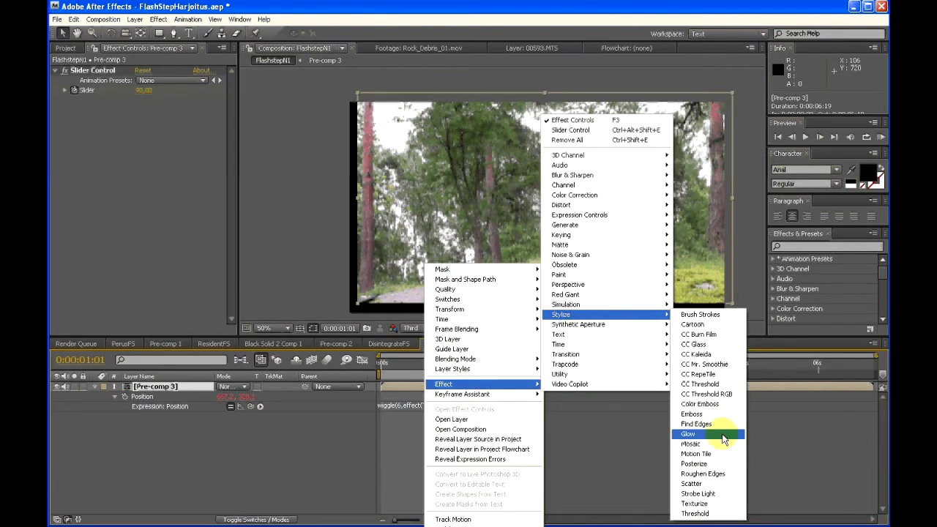
pyautogui.click(715, 455)
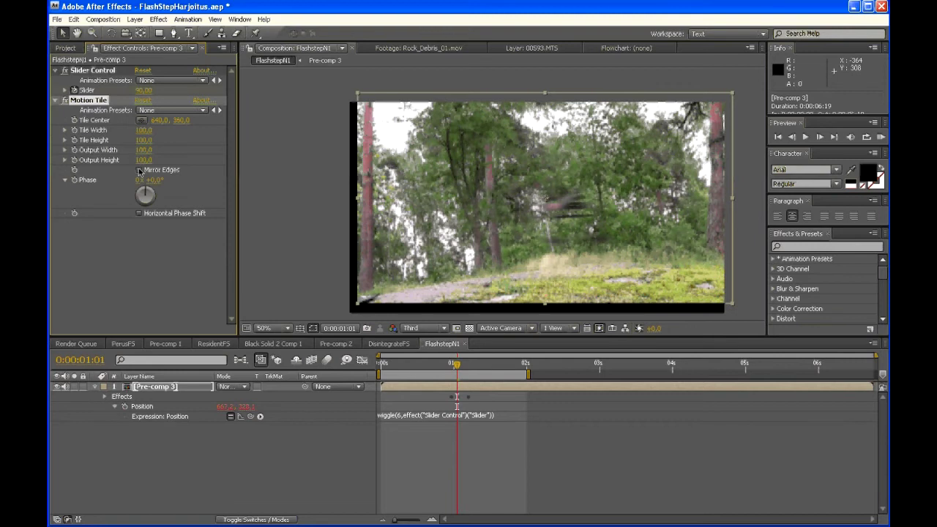
# Step: Set Motion Tile's Output Width and Output Height to 125 and enable Mirror Edges
pyautogui.moveTo(143, 150); pyautogui.dragTo(139, 156)
pyautogui.hotkey('ctrl', 'z')
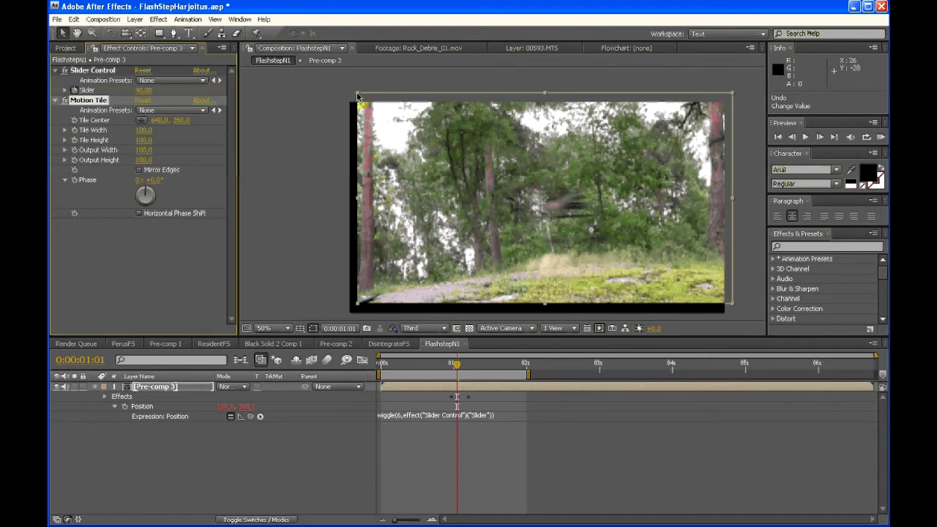
pyautogui.click(139, 150)
pyautogui.write('200')
pyautogui.moveTo(146, 150); pyautogui.dragTo(126, 149)
pyautogui.write('125')
pyautogui.press('Return')
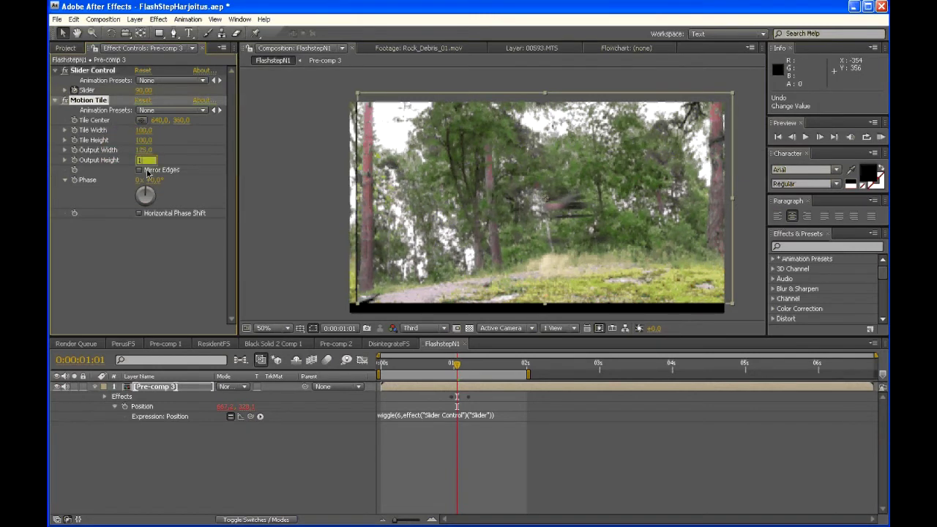
pyautogui.click(140, 171)
pyautogui.click(441, 458)
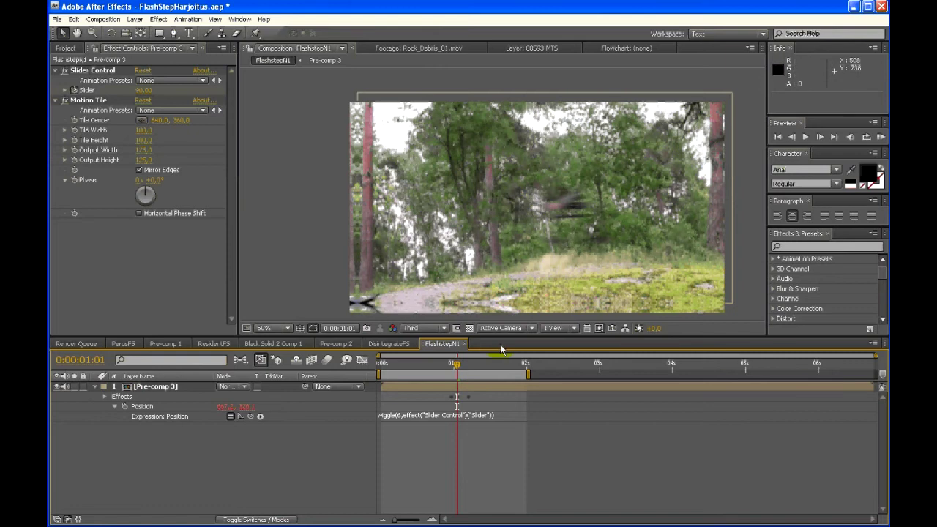
# Step: Scrub and preview the shake with mirrored edges from 0:00:00:24 to 0:00:01:05
pyautogui.click(451, 363)
pyautogui.moveTo(452, 363)
pyautogui.mouseDown()
pyautogui.moveTo(418, 364)
pyautogui.moveTo(484, 363)
pyautogui.moveTo(444, 364)
pyautogui.moveTo(469, 372)
pyautogui.mouseUp()
pyautogui.press('space')
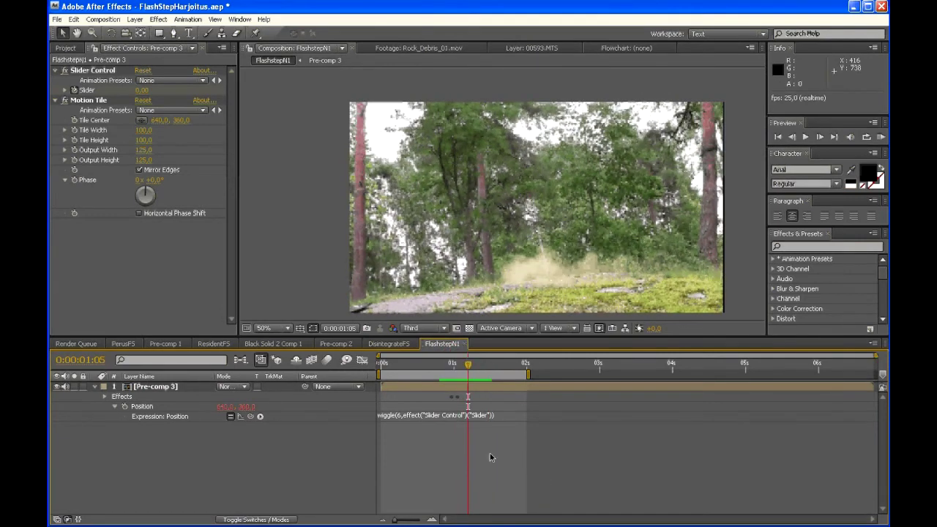
pyautogui.scroll(1, 576, 273)
pyautogui.scroll(-1, 575, 273)
# Step: Examine the frame at 0:00:01:01 in Full resolution, and set the composition preview resolution to Half
pyautogui.click(456, 363)
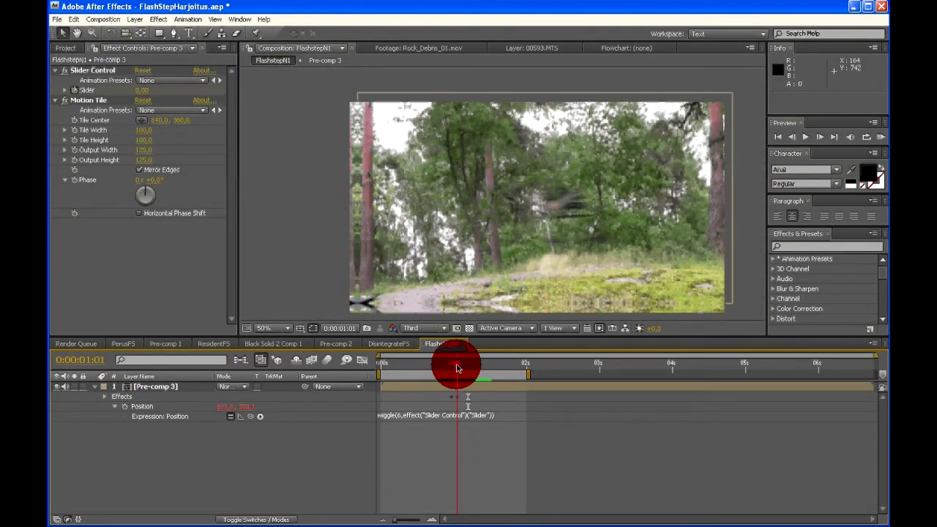
pyautogui.click(421, 328)
pyautogui.click(427, 341)
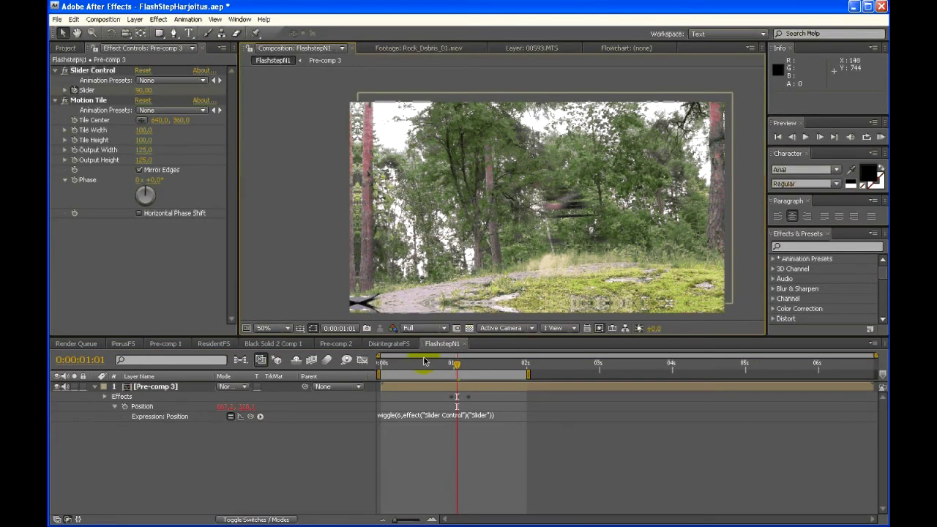
pyautogui.click(421, 328)
pyautogui.click(428, 366)
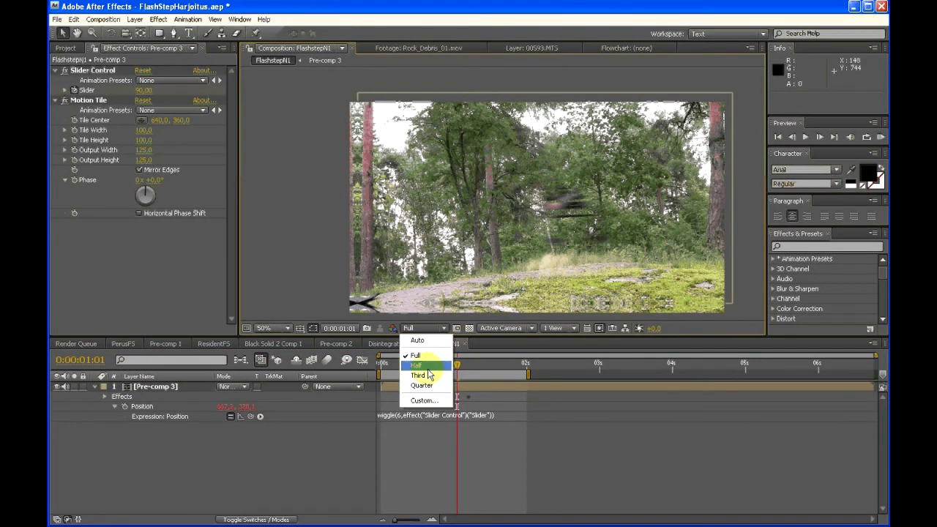
# Step: Try to increase Pre-comp 3's Scale slightly so the layer extends past the frame edges
pyautogui.press('s')
pyautogui.click(236, 397)
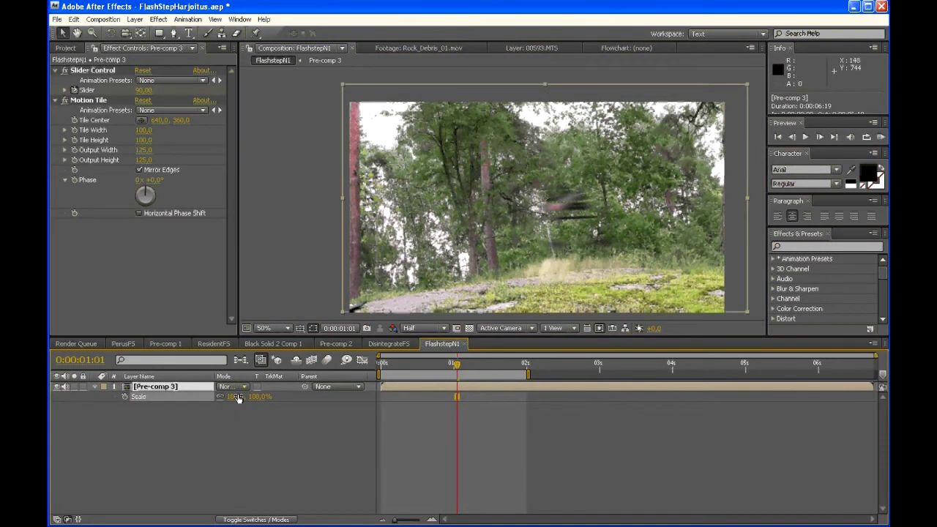
pyautogui.hotkey('ctrl', 'z')
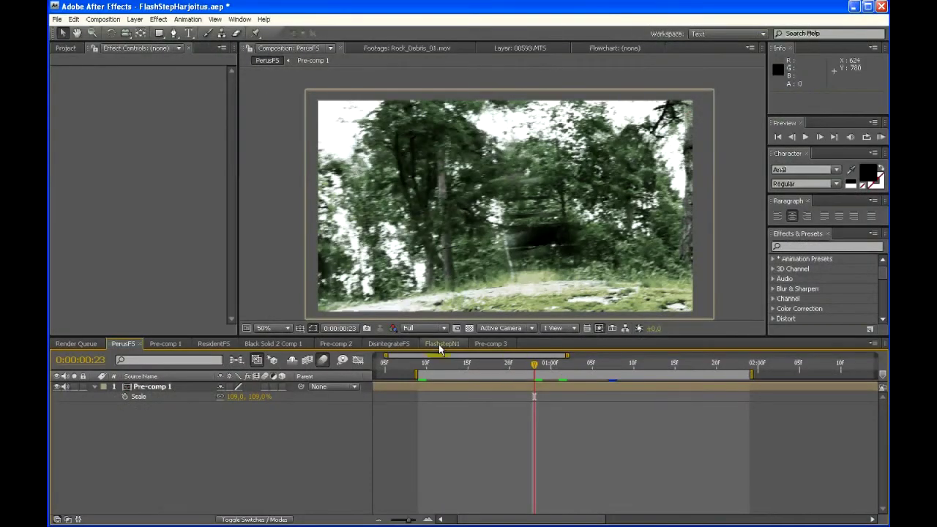
# Step: Return to the FlashstepN1 composition and deselect the Pre-comp 3 layer
pyautogui.click(439, 346)
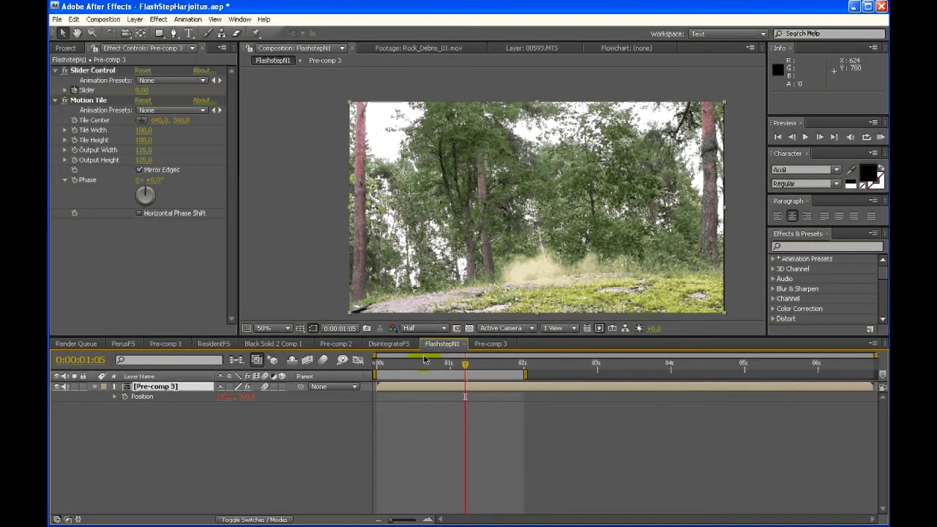
pyautogui.click(232, 420)
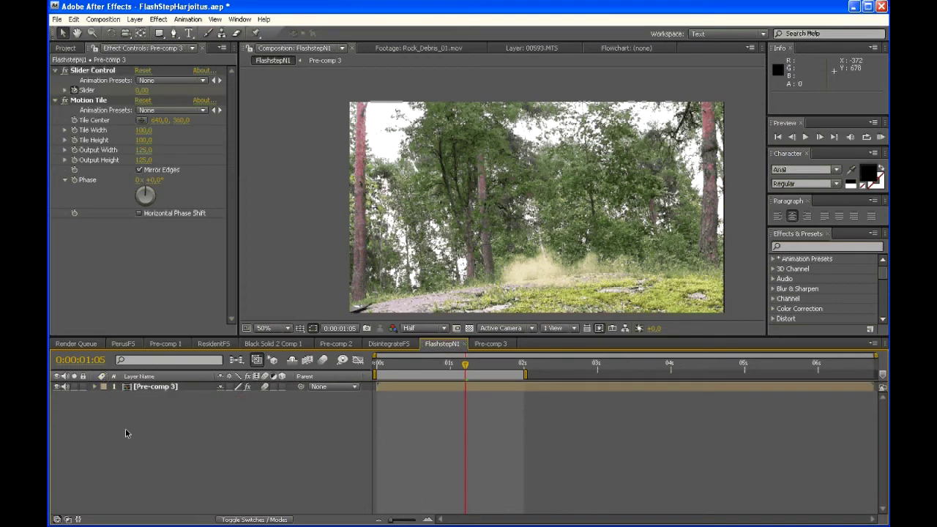